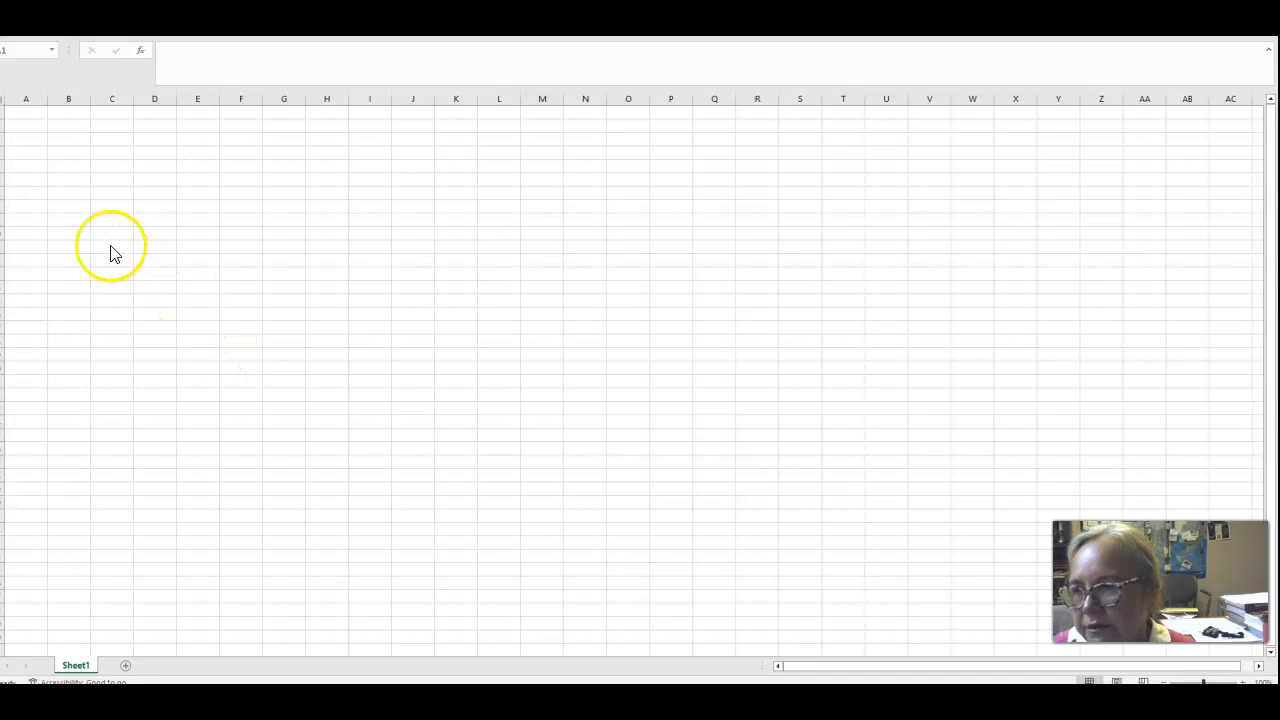
Enter the data values 13, 23, 26, 17 and 21 down column A starting at A2.
{"action": "left_click", "coordinate": [30, 141]}
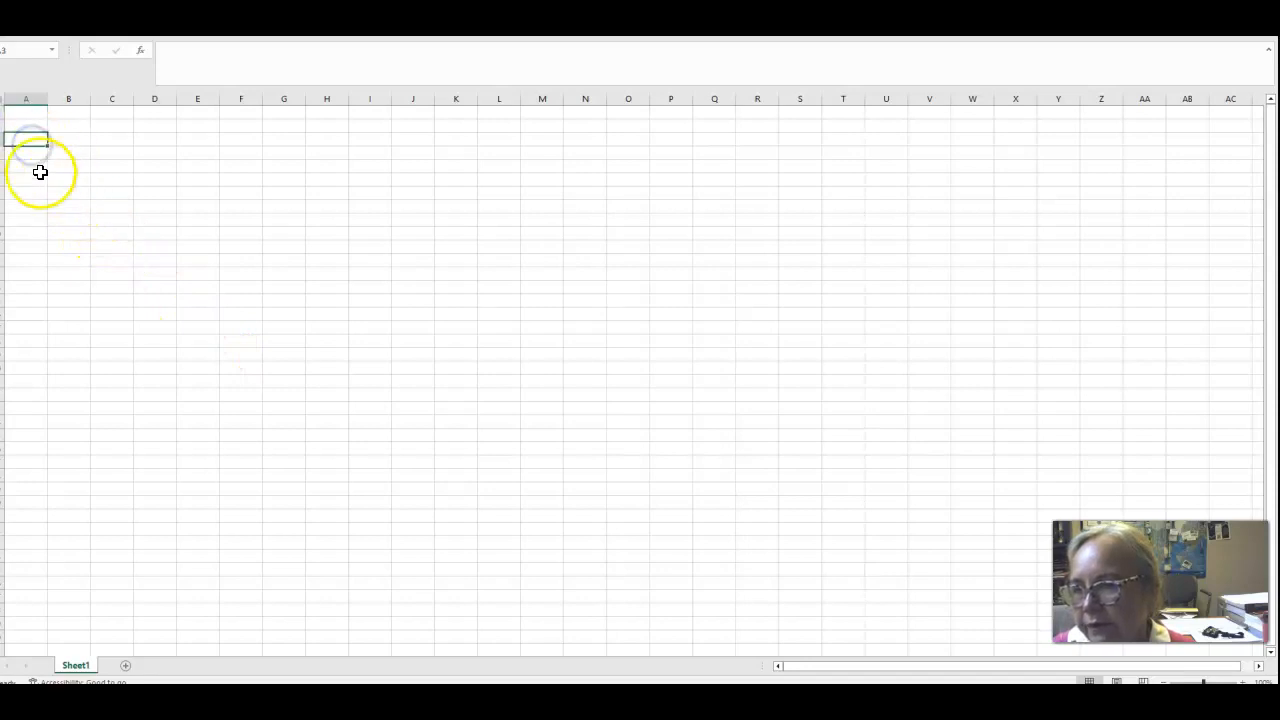
{"action": "left_click_drag", "start_coordinate": [27, 133], "coordinate": [29, 124]}
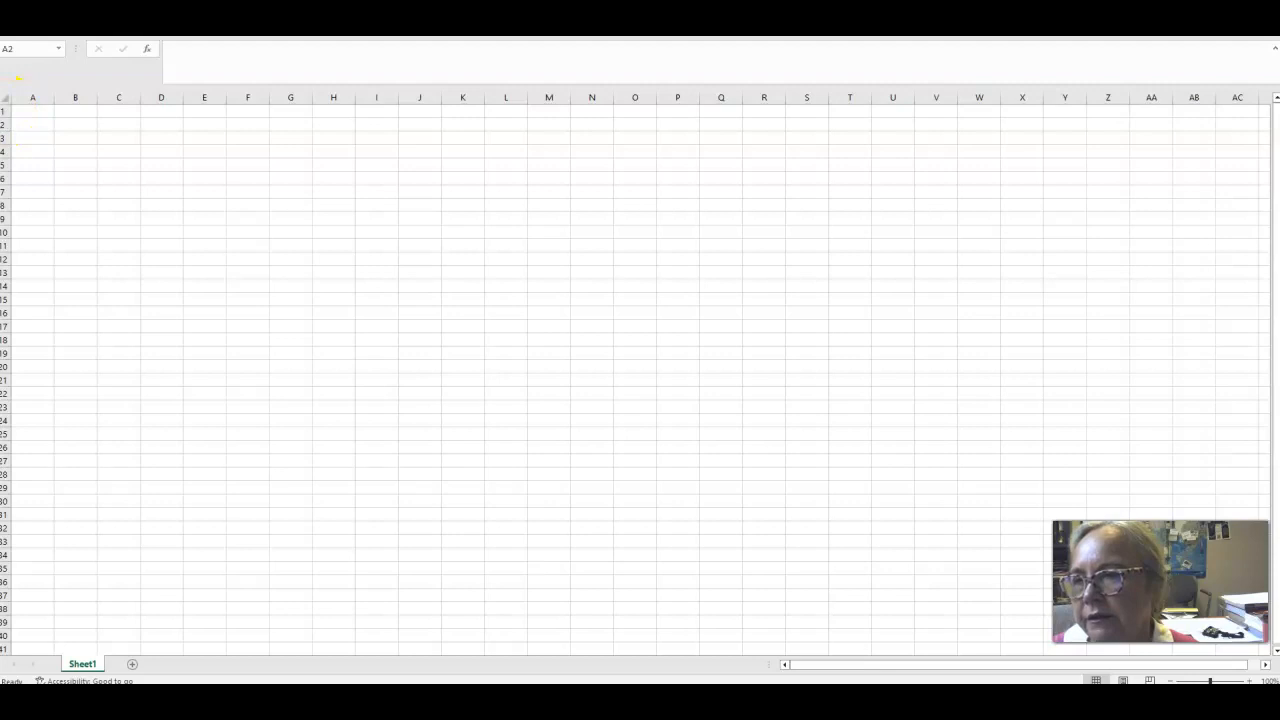
{"action": "left_click", "coordinate": [23, 122]}
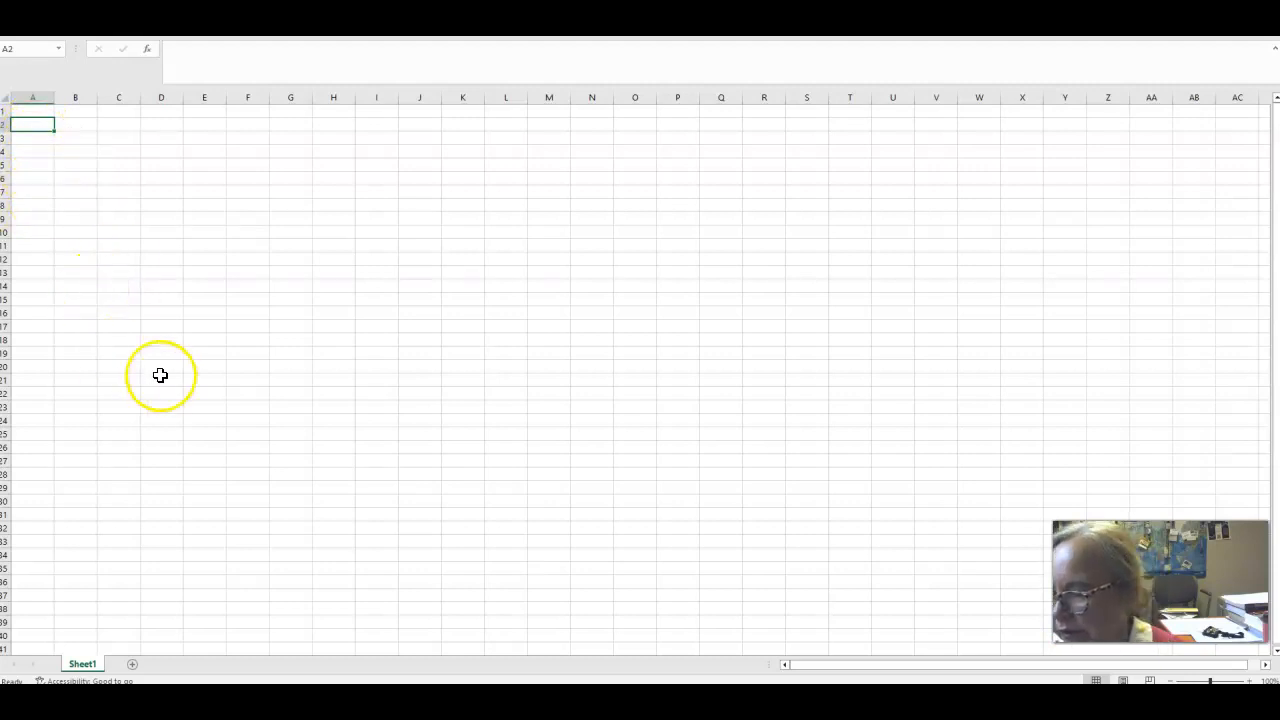
{"action": "type", "text": "13"}
{"action": "key", "text": "Return"}
{"action": "type", "text": "23"}
{"action": "key", "text": "Return"}
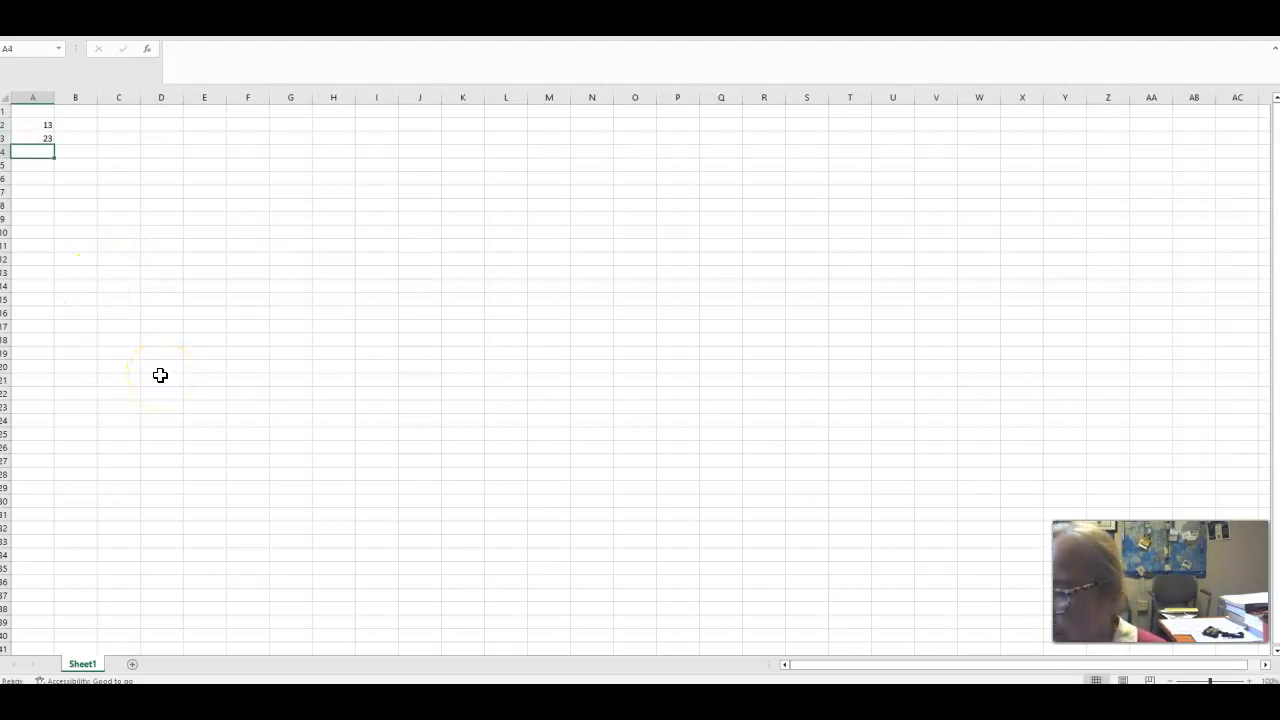
{"action": "type", "text": "26"}
{"action": "key", "text": "Return"}
{"action": "type", "text": "17"}
{"action": "key", "text": "Return"}
{"action": "type", "text": "21"}
{"action": "key", "text": "Return"}
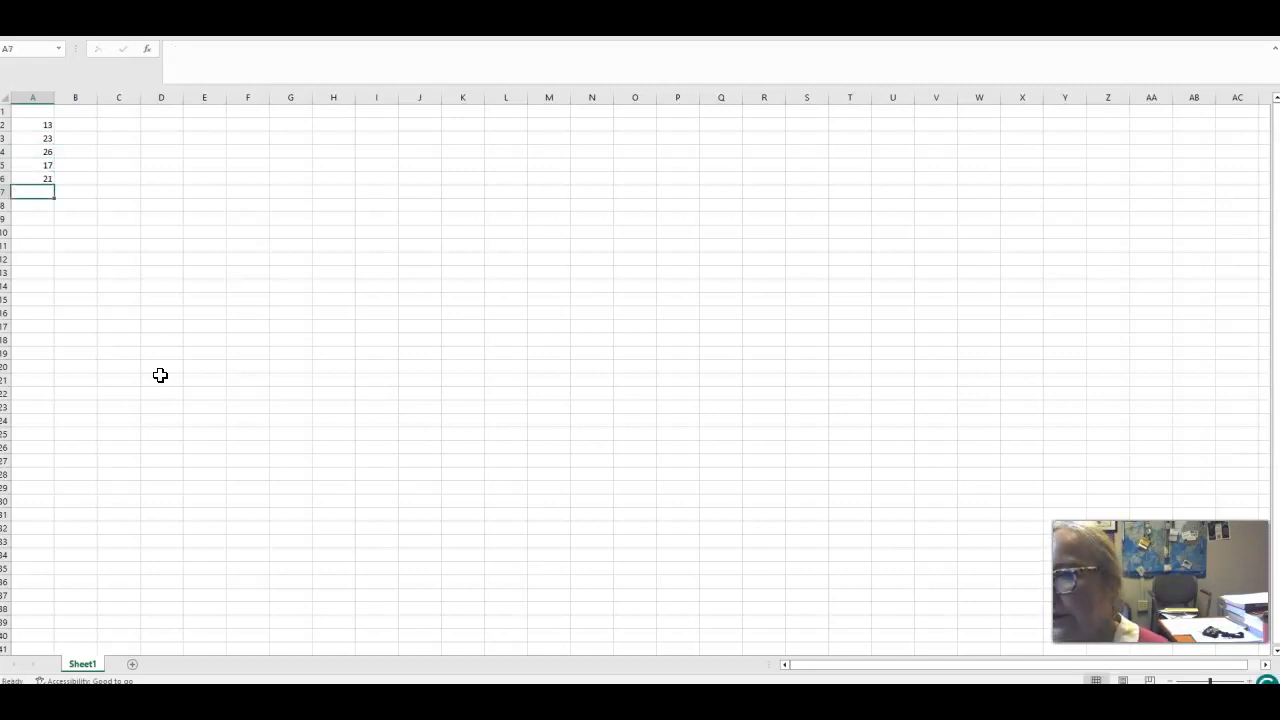
Enter the headers Mean, Median and Mode in cells C1, D1 and E1.
{"action": "left_click", "coordinate": [111, 111]}
{"action": "type", "text": "Mean"}
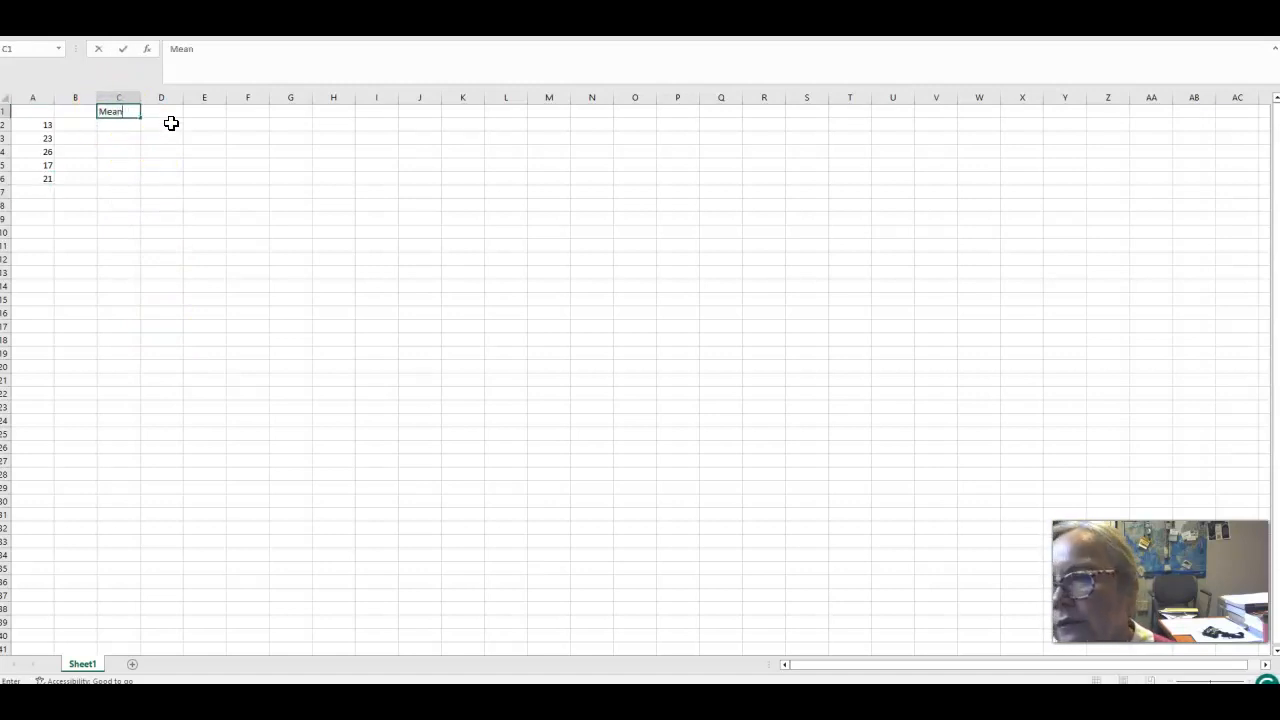
{"action": "left_click", "coordinate": [171, 111]}
{"action": "type", "text": "Median"}
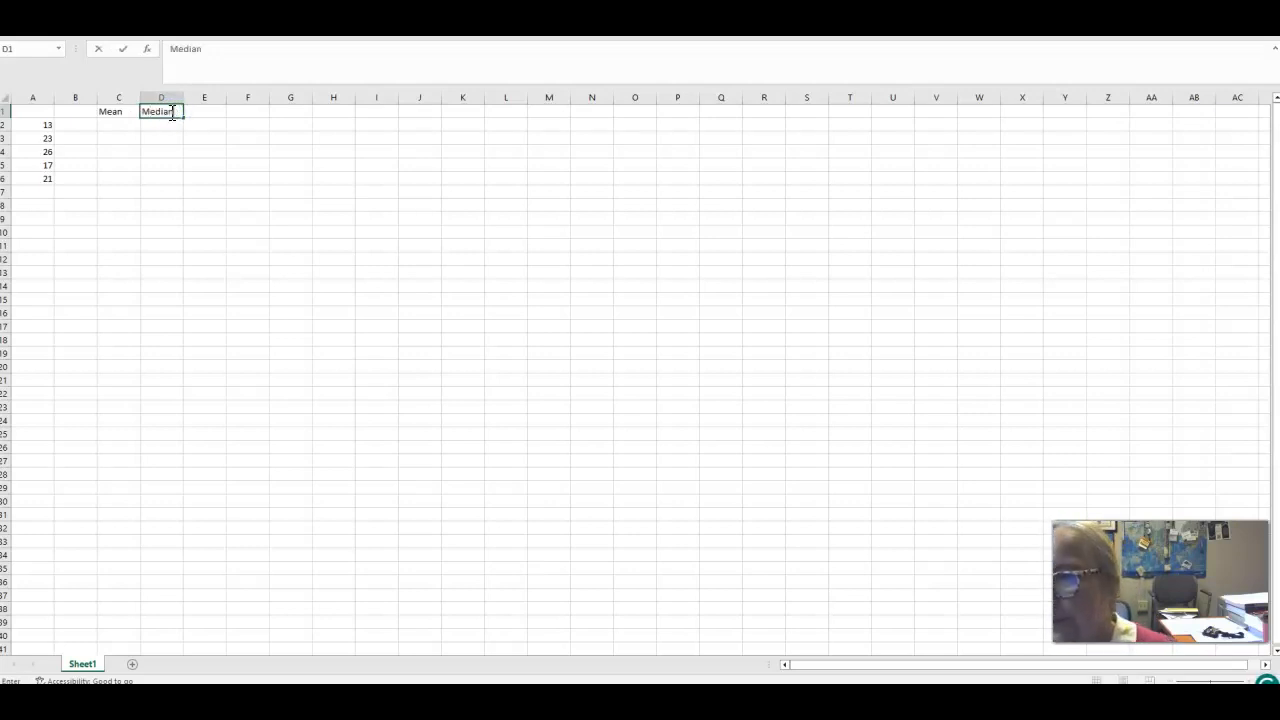
{"action": "left_click", "coordinate": [205, 108]}
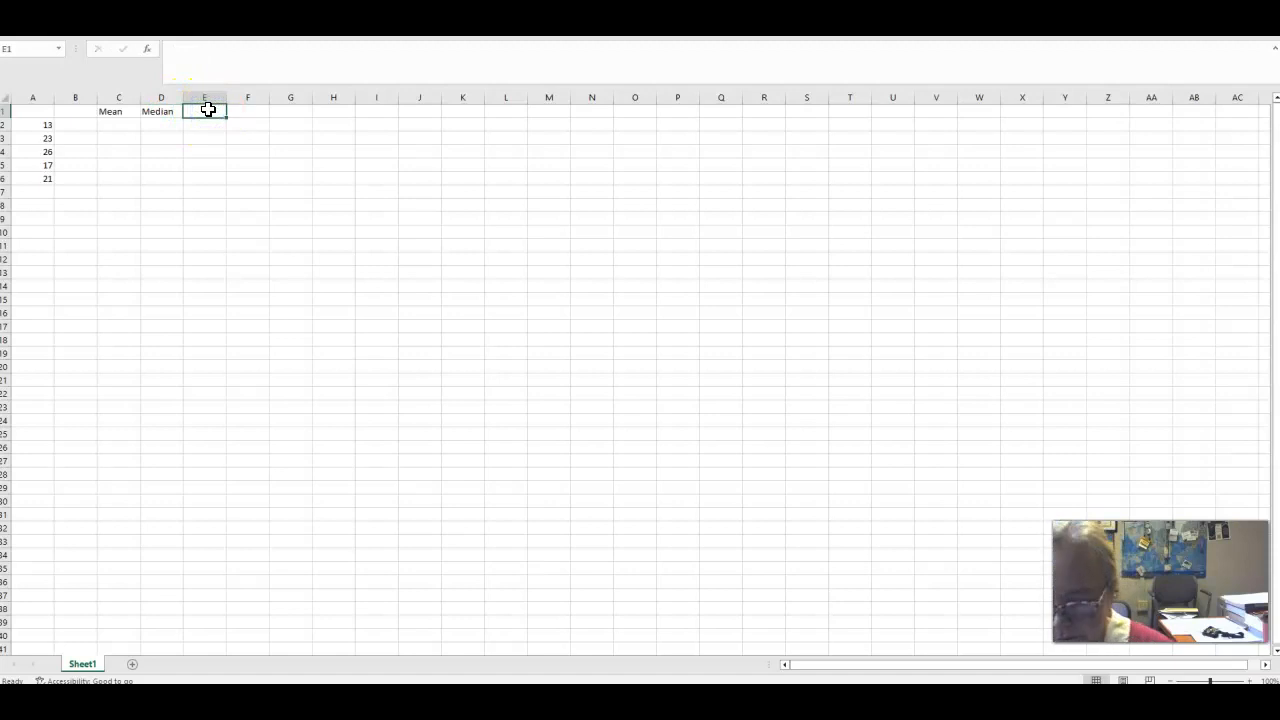
{"action": "type", "text": "Mode"}
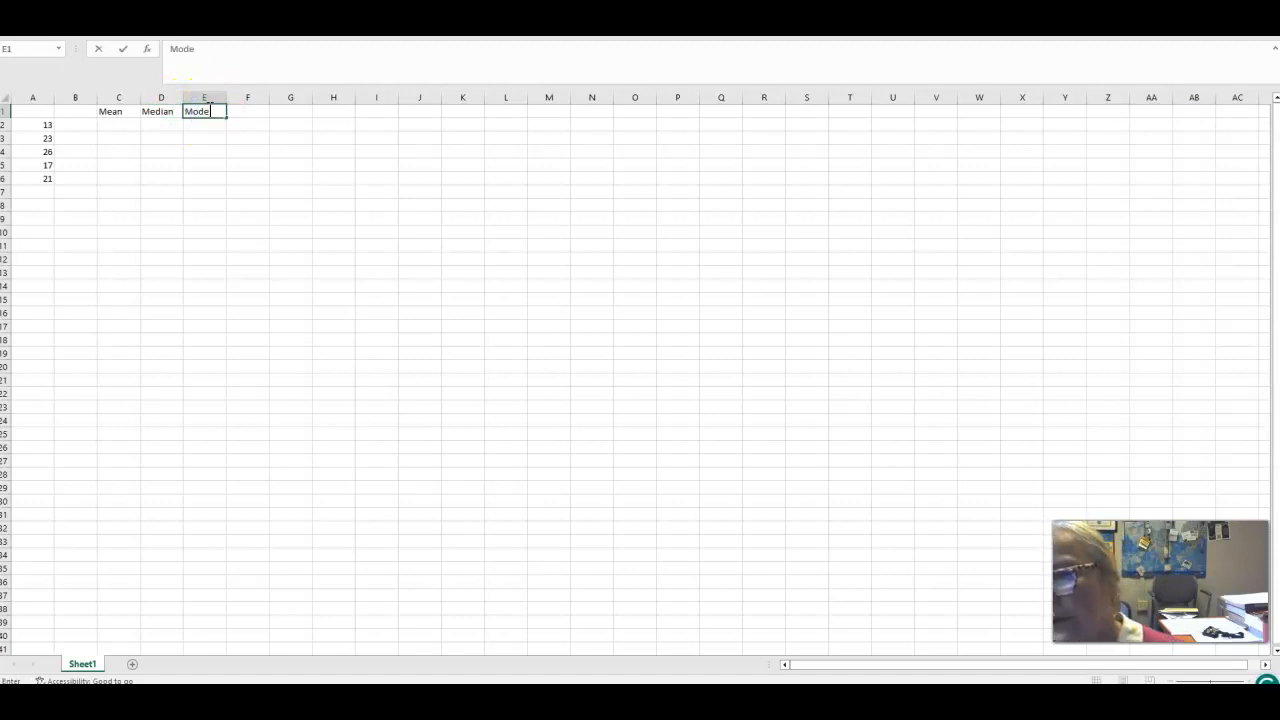
Enter the headers Sample St.Dev in F1, Sample Var in H1, Pop st. dev in J1 and Pop var in L1.
{"action": "left_click", "coordinate": [243, 110]}
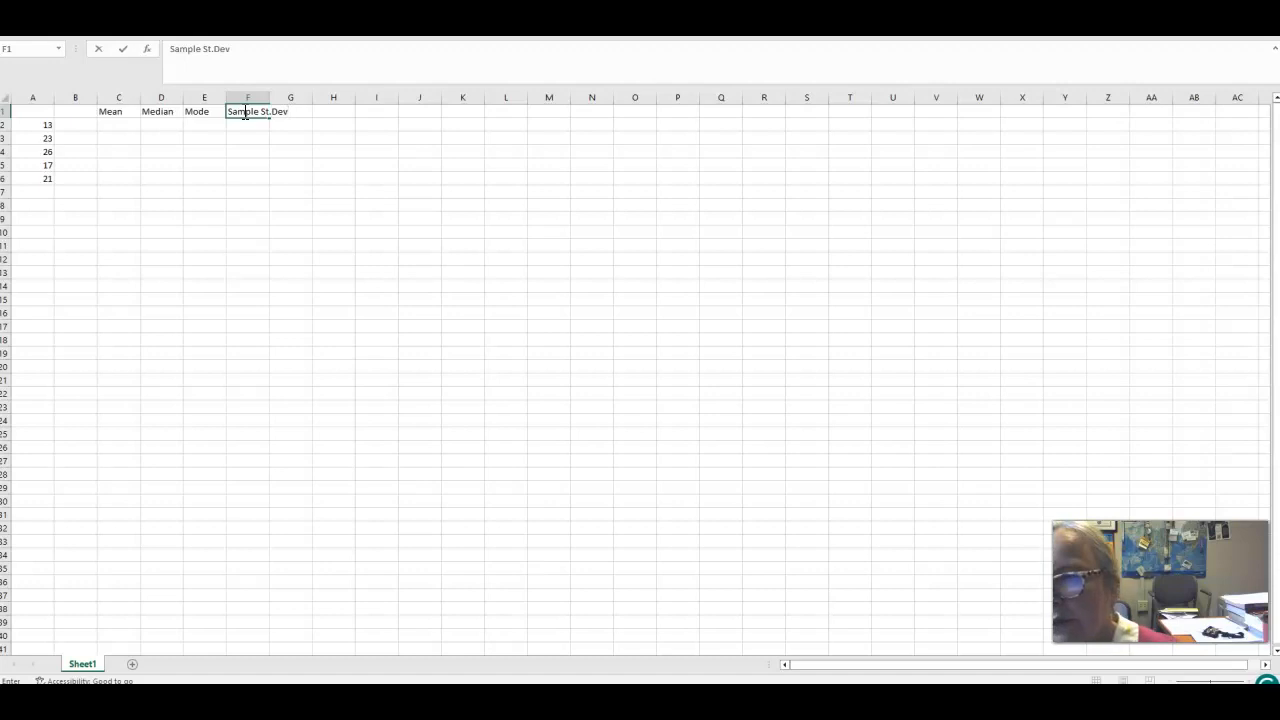
{"action": "left_click", "coordinate": [336, 111]}
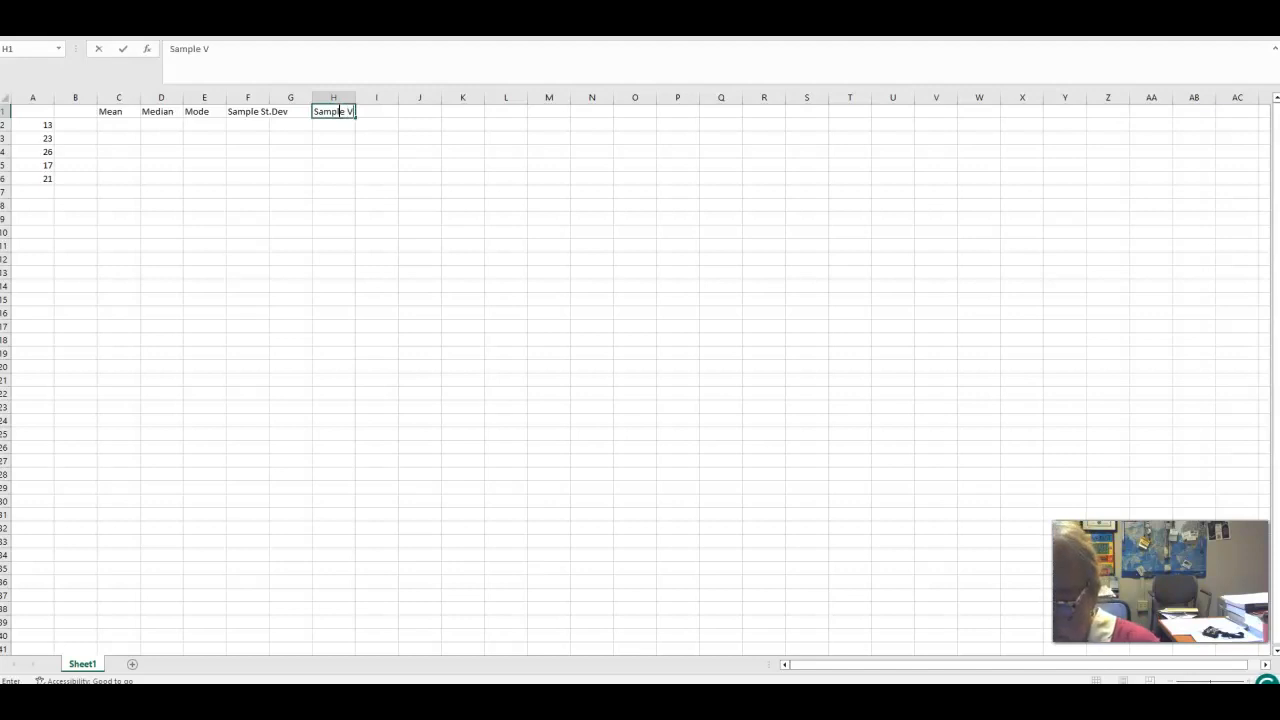
{"action": "left_click", "coordinate": [437, 111]}
{"action": "type", "text": "Pop st. dev"}
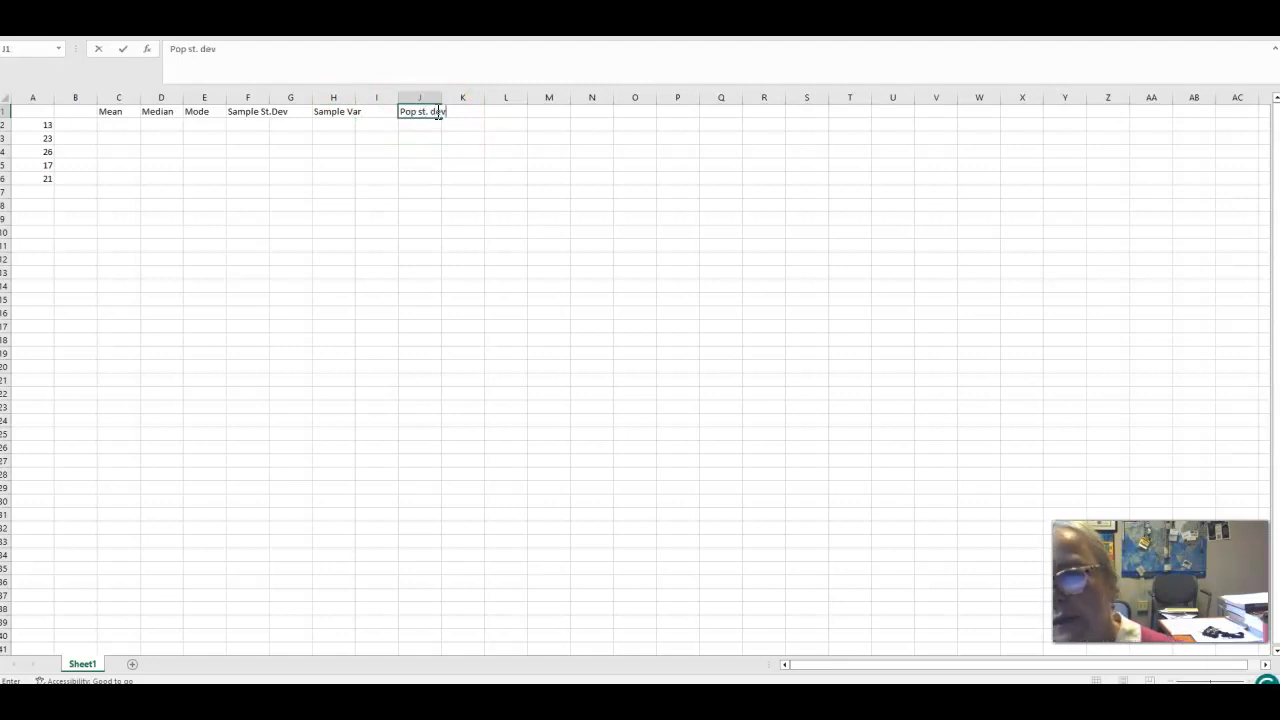
{"action": "left_click", "coordinate": [498, 114]}
{"action": "type", "text": "Pop var"}
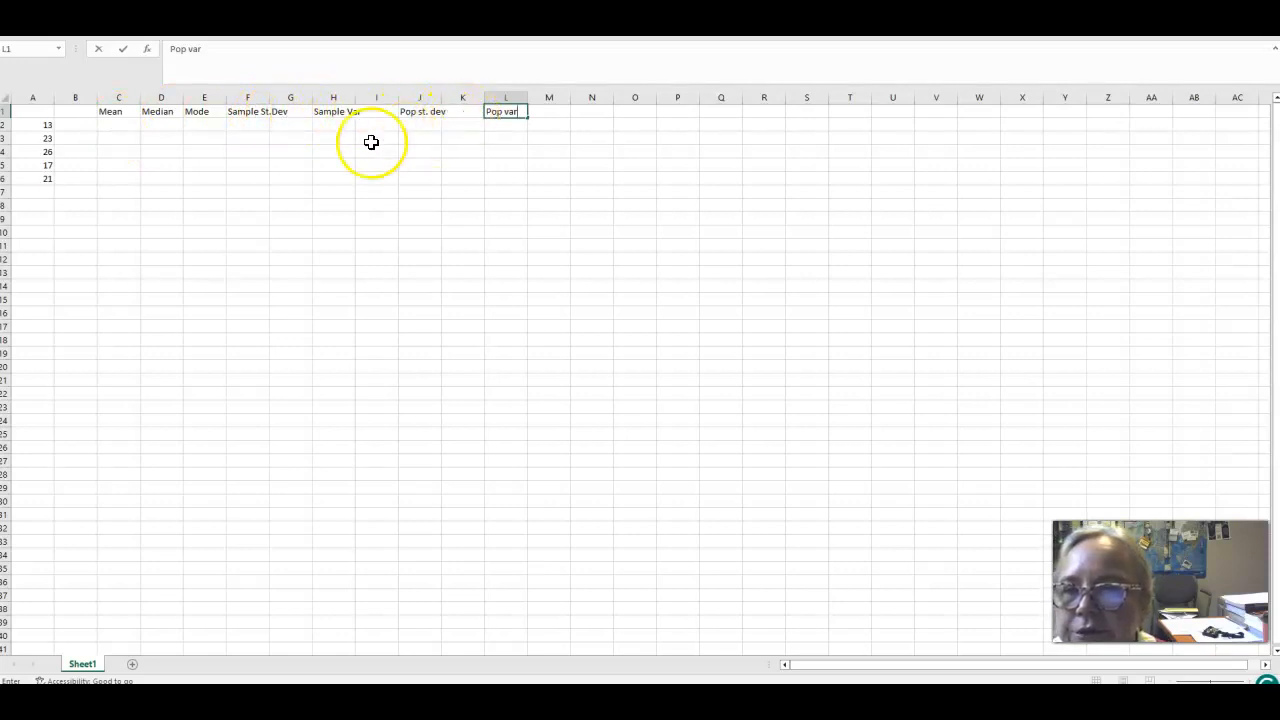
Insert an AVERAGE function in C2 through Insert Function, using the range A2:A6 as Number1.
{"action": "left_click", "coordinate": [117, 123]}
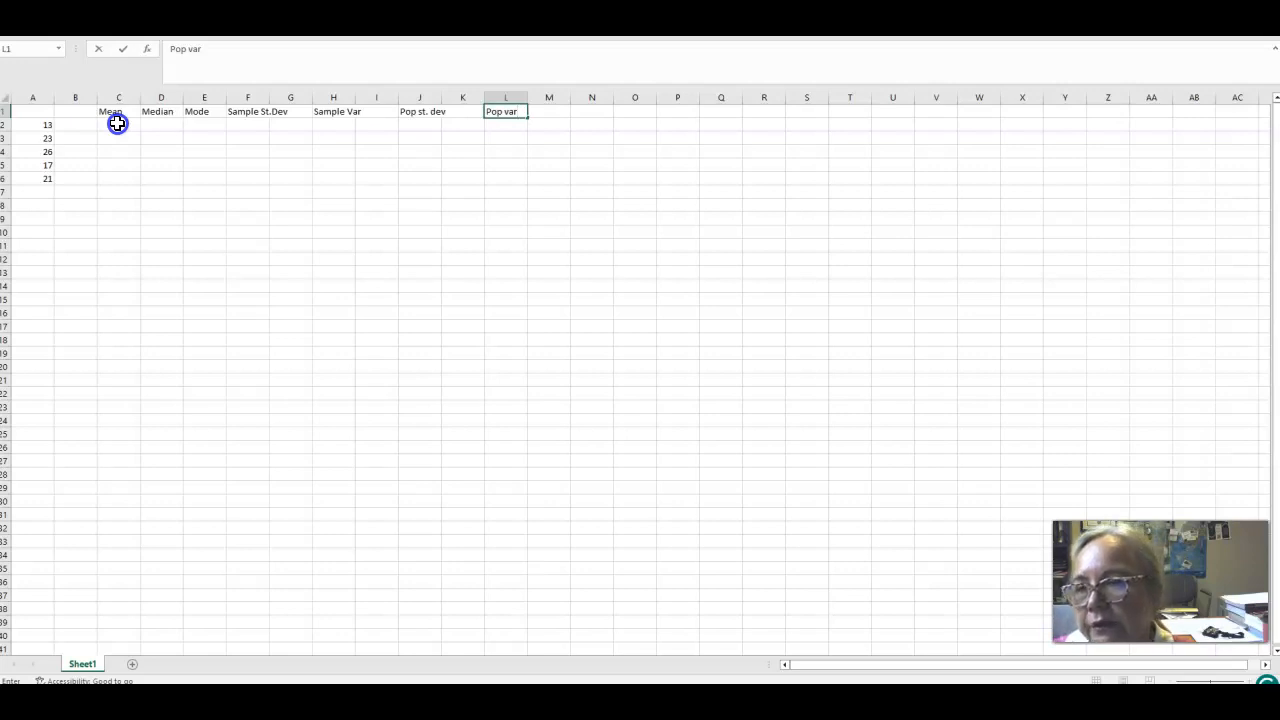
{"action": "left_click", "coordinate": [117, 123]}
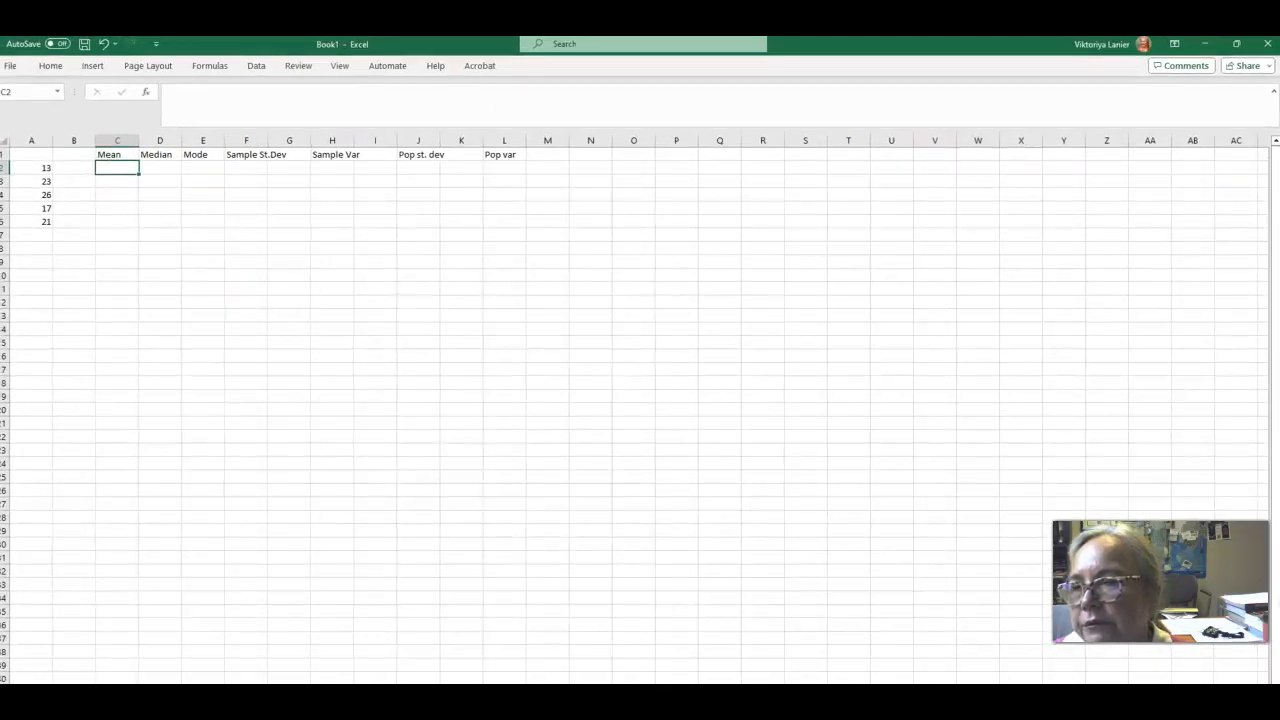
{"action": "left_click", "coordinate": [108, 166]}
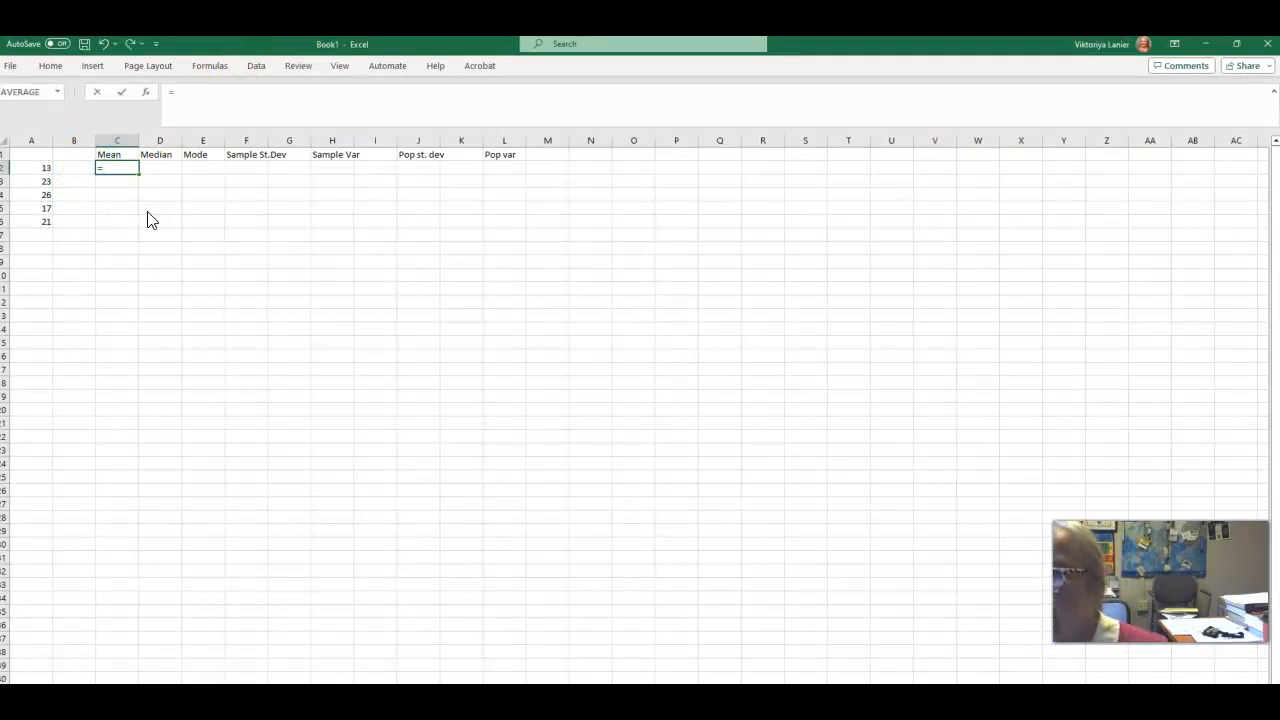
{"action": "left_click", "coordinate": [93, 72]}
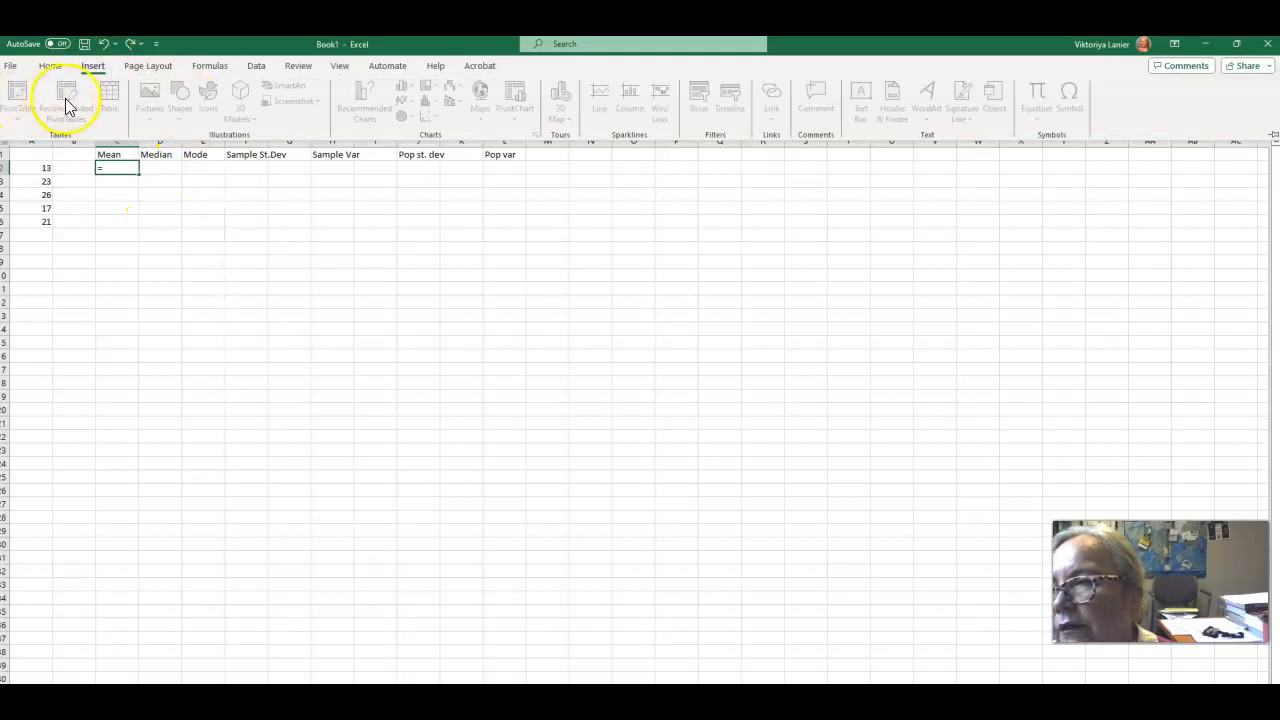
{"action": "left_click", "coordinate": [208, 70]}
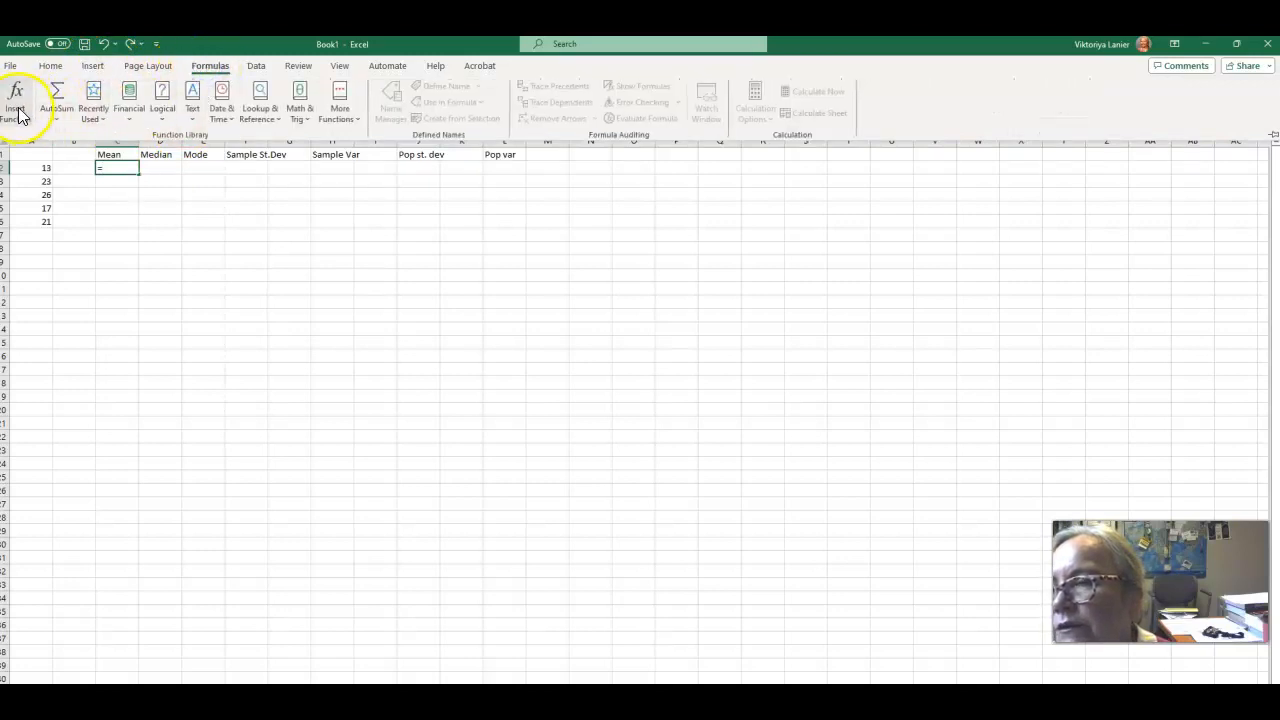
{"action": "left_click", "coordinate": [16, 108]}
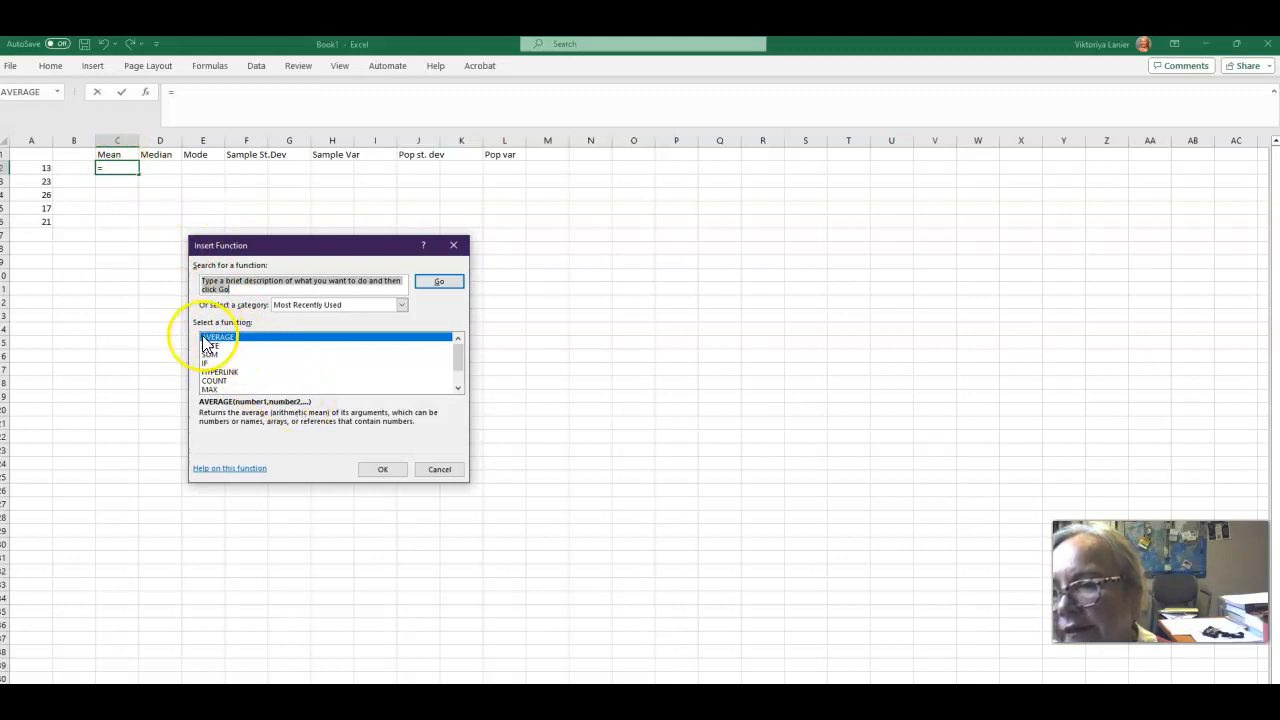
{"action": "left_click", "coordinate": [383, 469]}
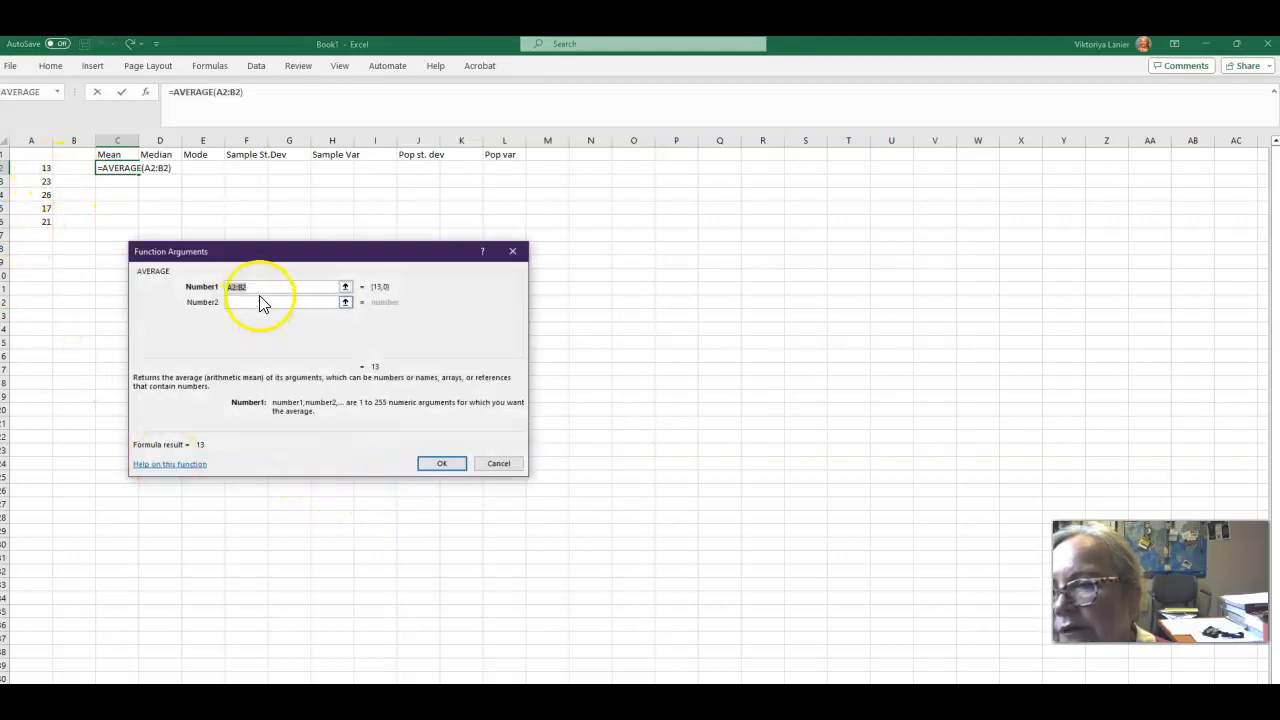
{"action": "left_click_drag", "start_coordinate": [278, 252], "coordinate": [480, 261]}
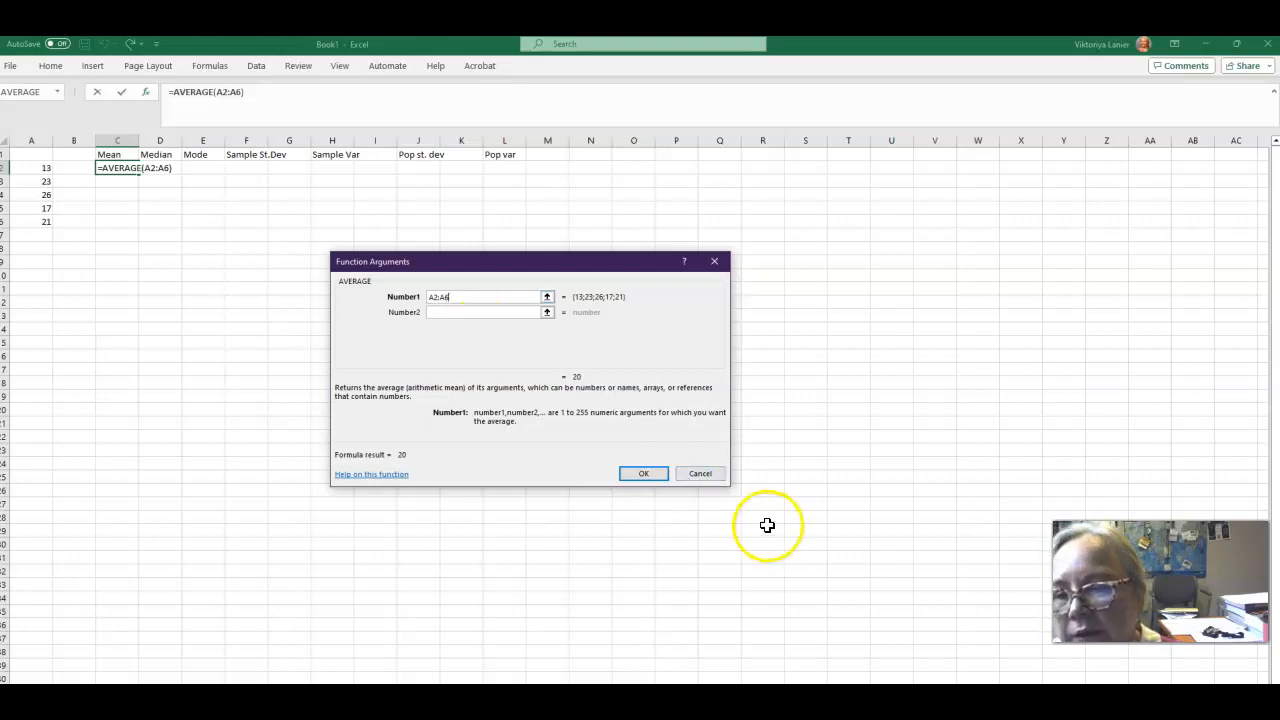
{"action": "left_click", "coordinate": [643, 473]}
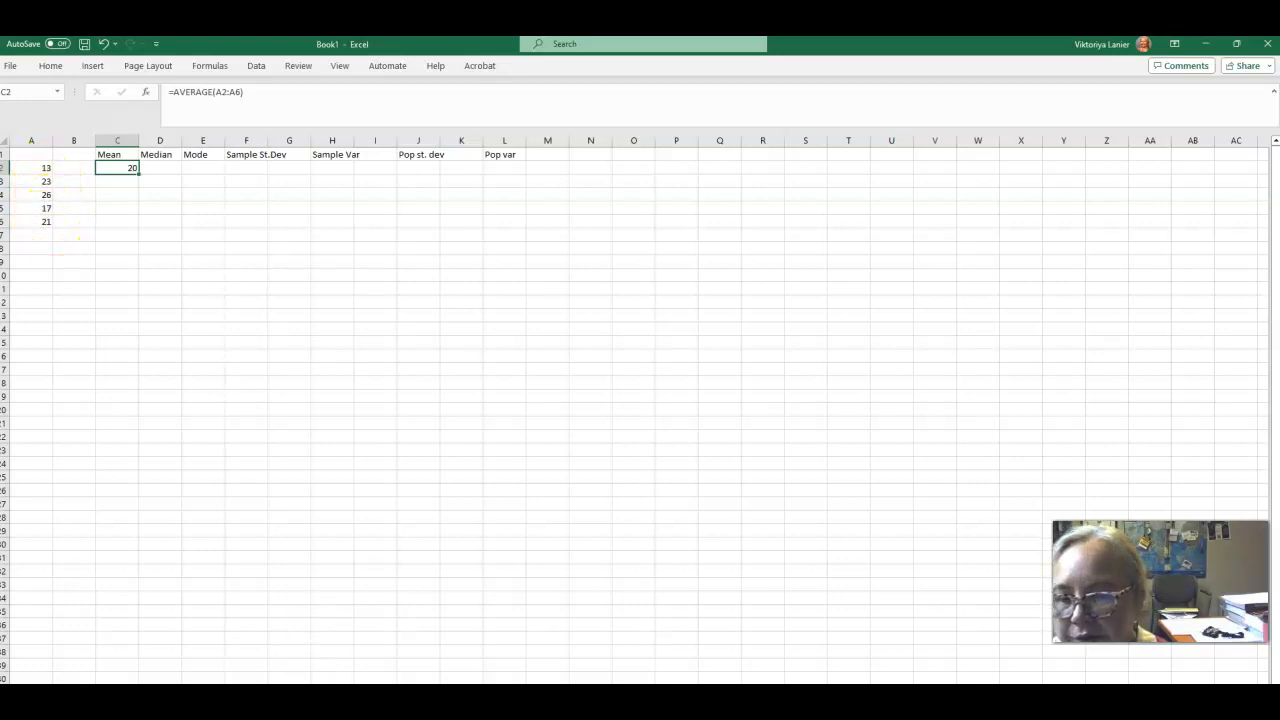
Switch to the TI-SmartView calculator, clear its screen and compute 13+23+26+17+21.
{"action": "key", "text": "alt+Tab"}
{"action": "left_click_drag", "start_coordinate": [257, 471], "coordinate": [643, 214]}
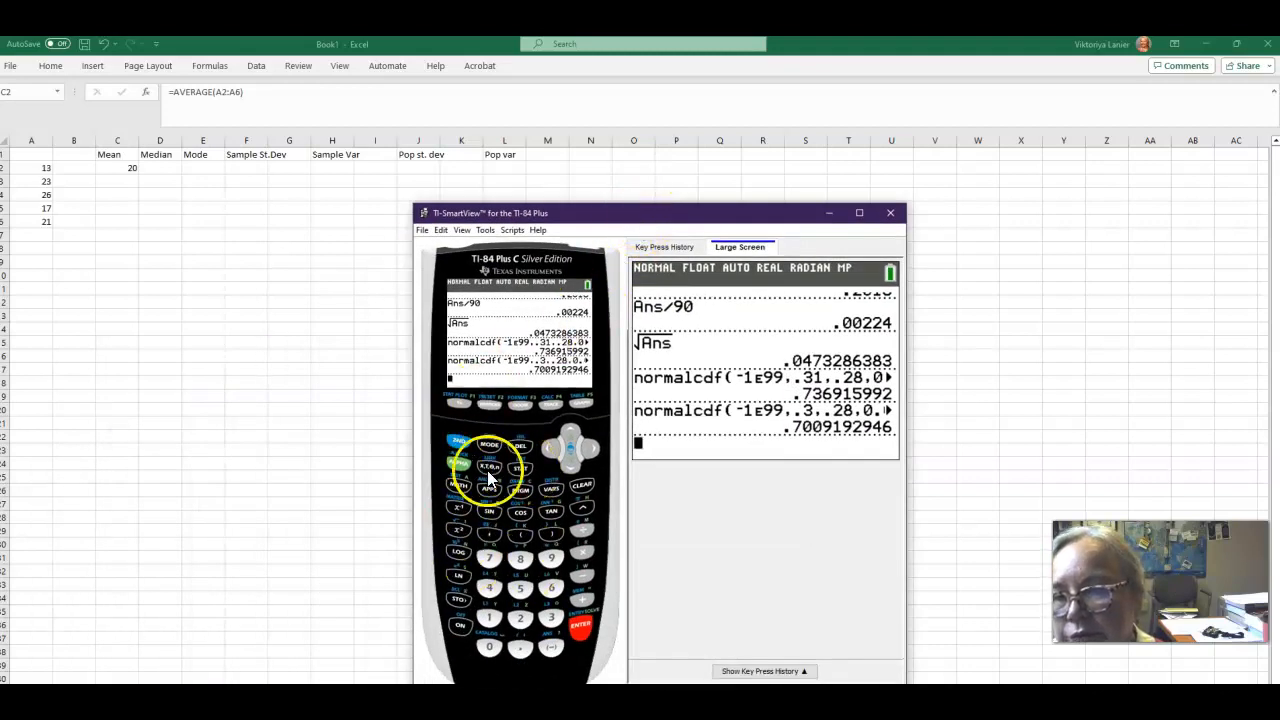
{"action": "left_click", "coordinate": [582, 485]}
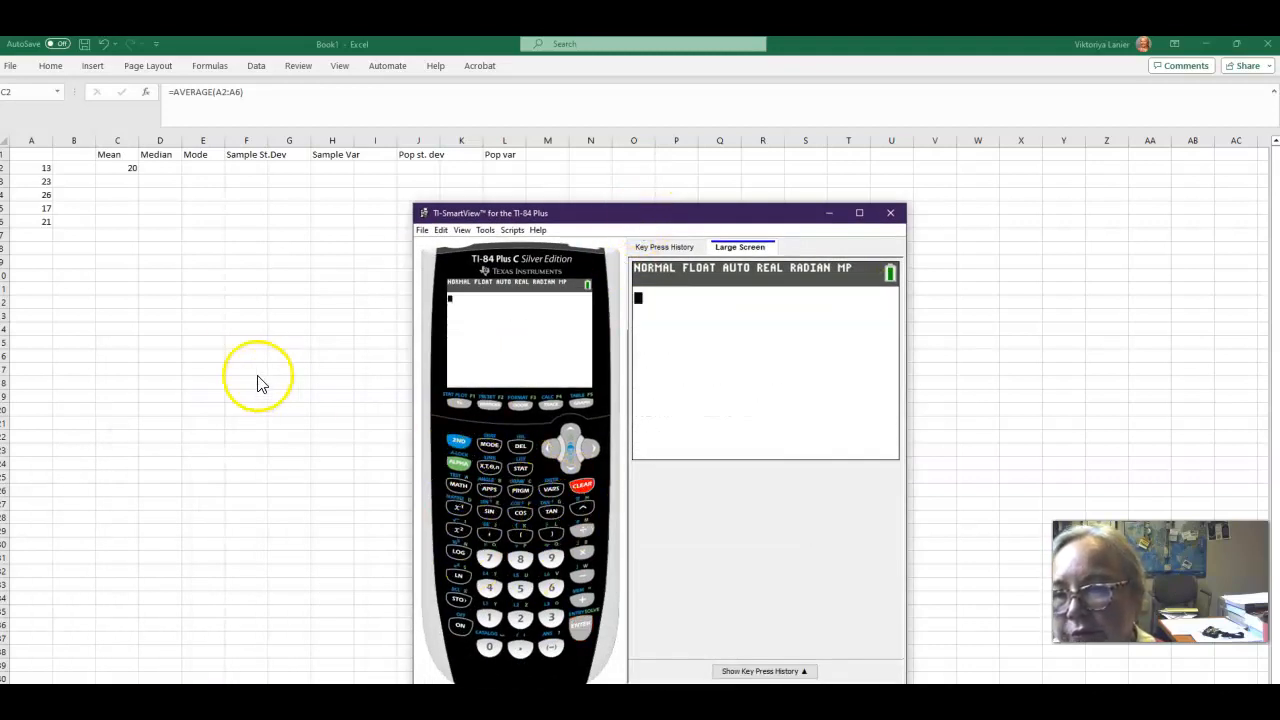
{"action": "left_click", "coordinate": [490, 619]}
{"action": "left_click", "coordinate": [583, 600]}
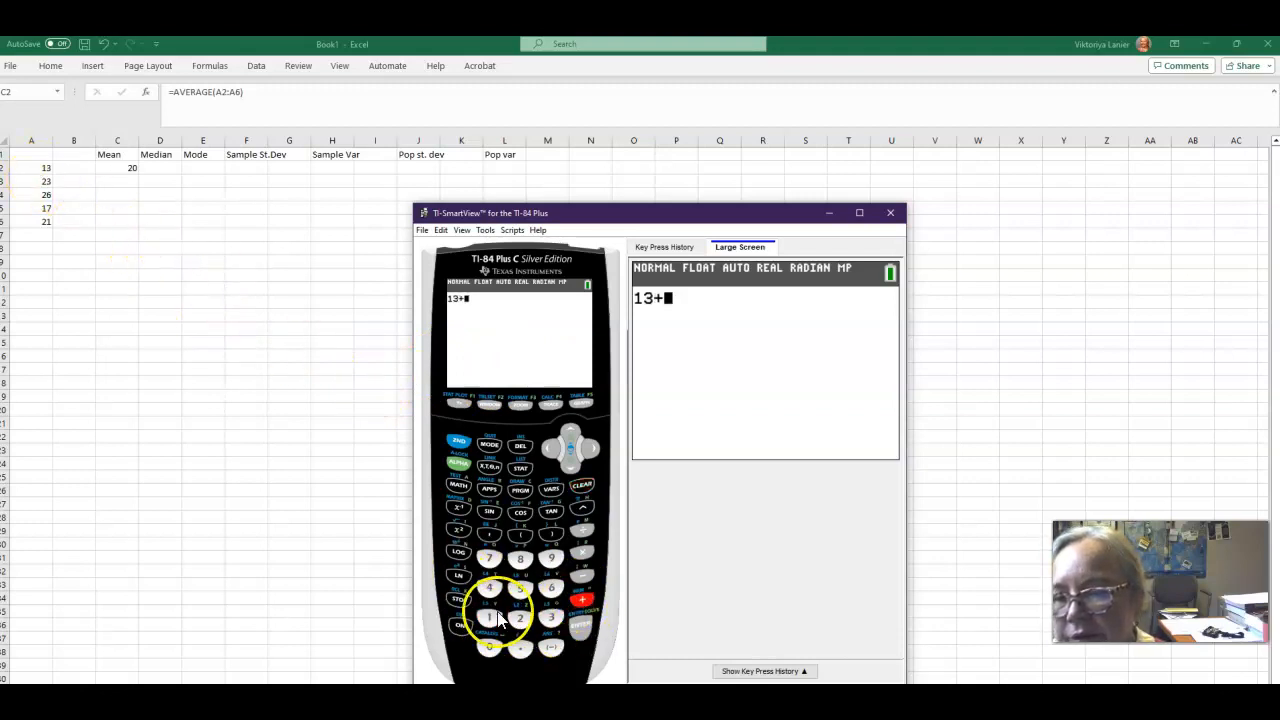
{"action": "left_click", "coordinate": [519, 617]}
{"action": "left_click", "coordinate": [552, 617]}
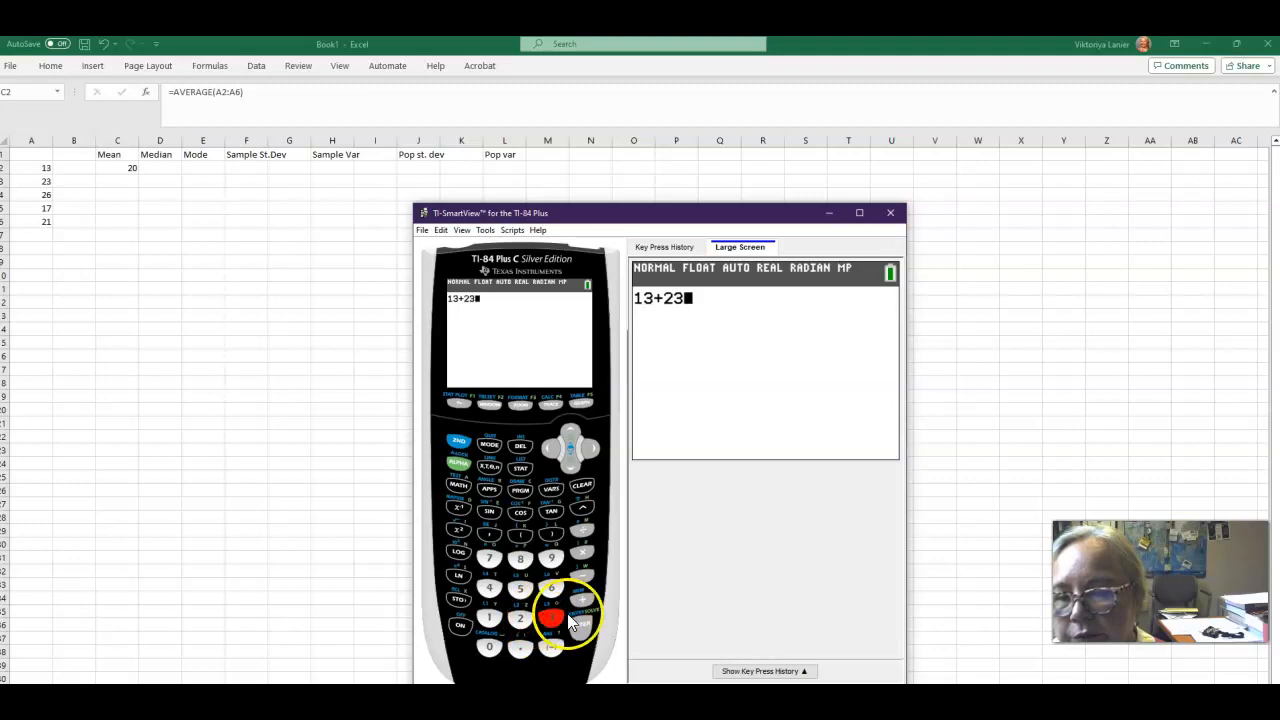
{"action": "left_click", "coordinate": [582, 600]}
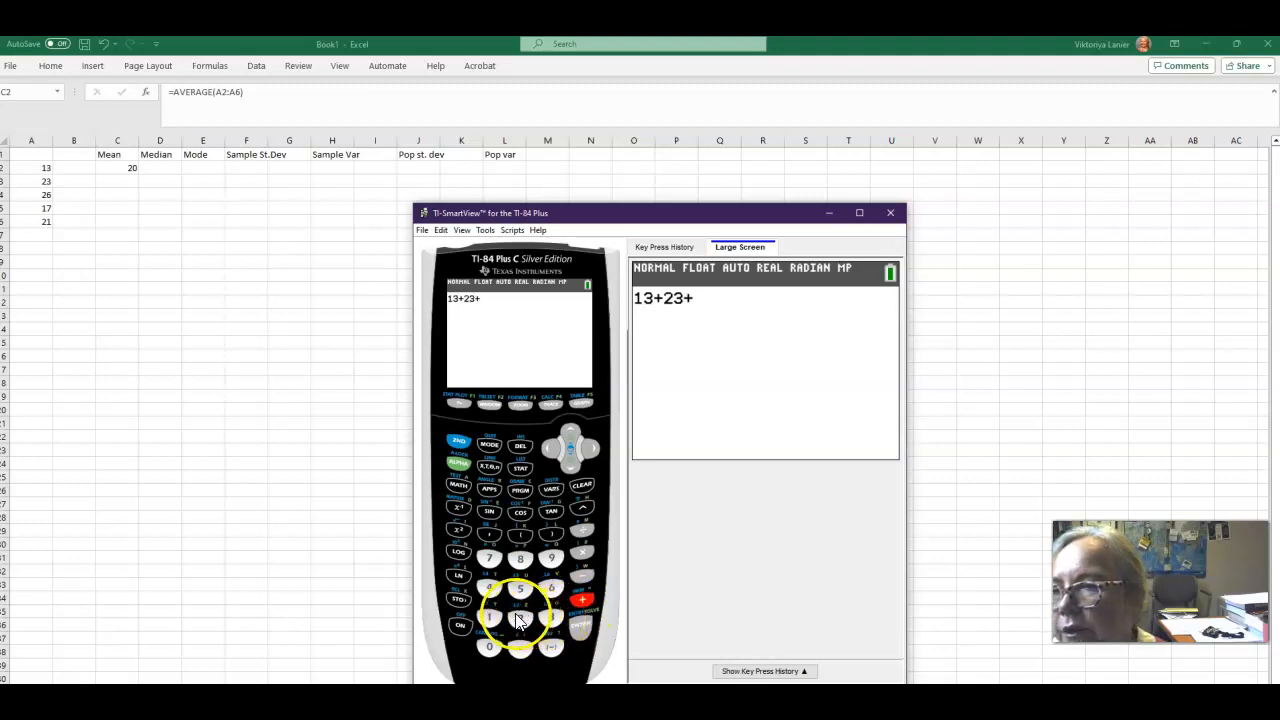
{"action": "left_click", "coordinate": [520, 617]}
{"action": "left_click", "coordinate": [551, 588]}
{"action": "left_click", "coordinate": [582, 600]}
{"action": "left_click", "coordinate": [489, 617]}
{"action": "left_click", "coordinate": [489, 558]}
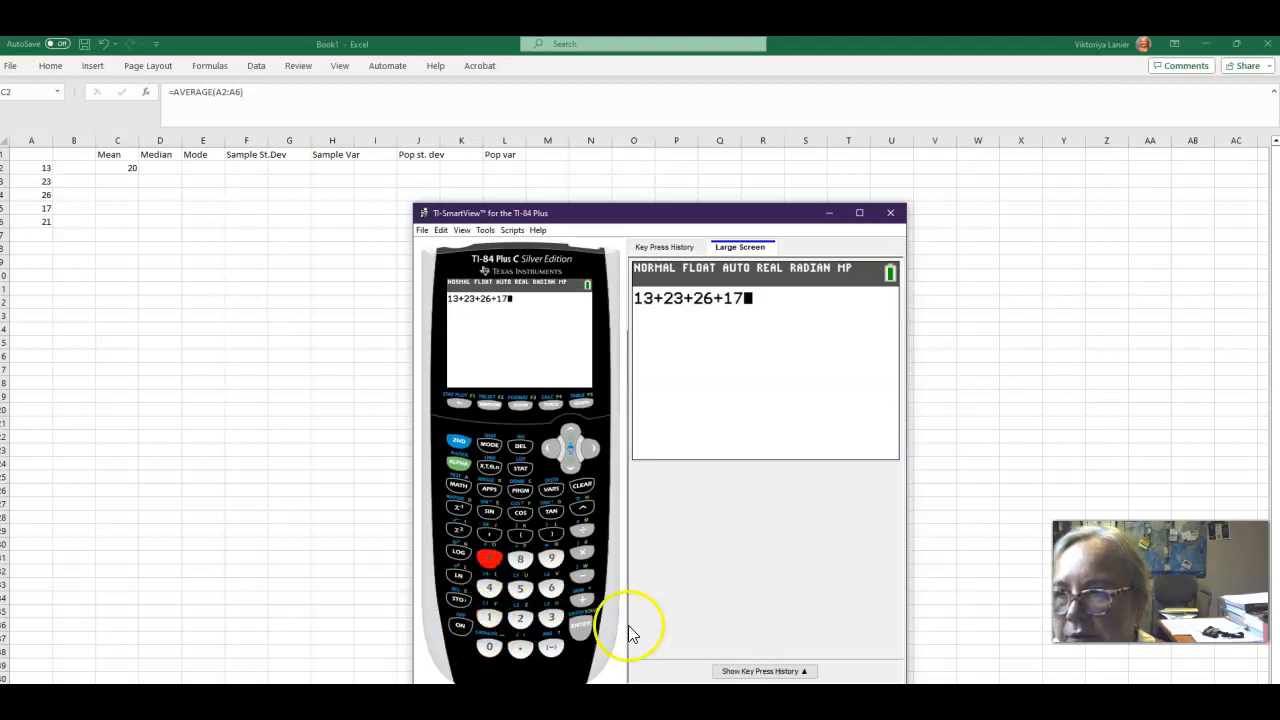
{"action": "left_click", "coordinate": [582, 600]}
{"action": "left_click", "coordinate": [520, 617]}
{"action": "left_click", "coordinate": [489, 617]}
{"action": "left_click", "coordinate": [582, 630]}
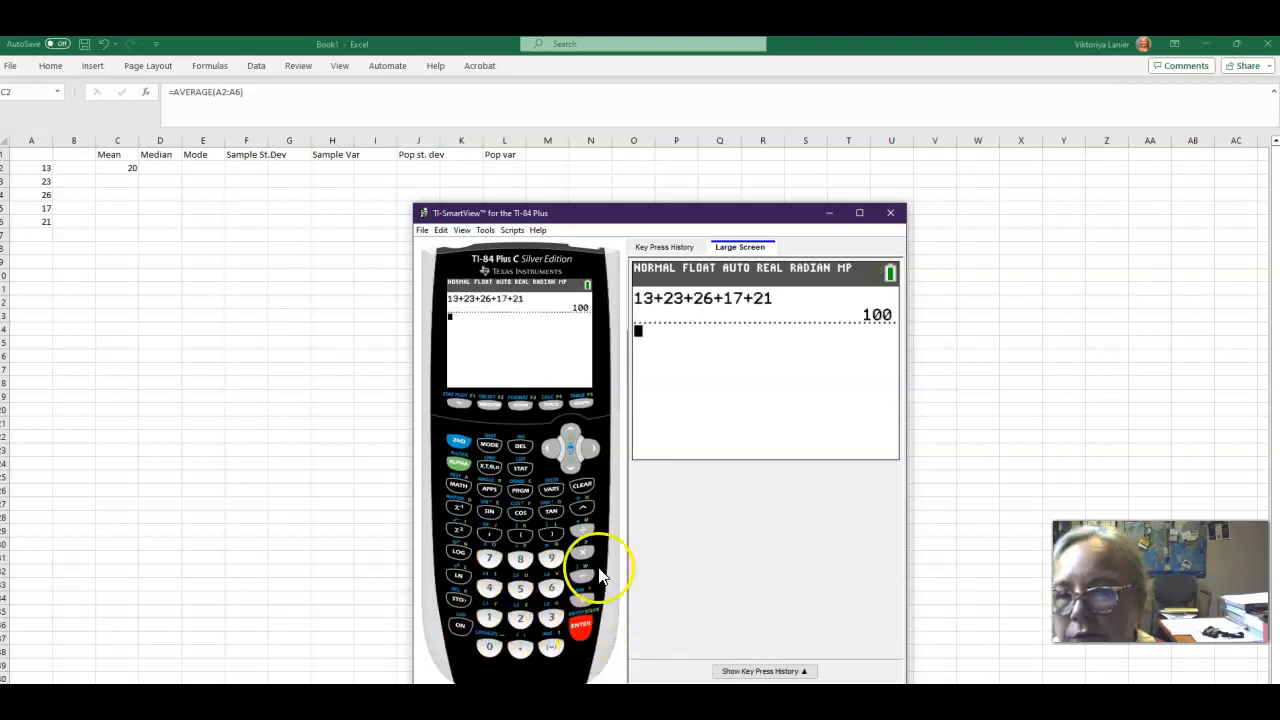
Divide the previous answer by 5 on the calculator, then minimize the calculator window.
{"action": "left_click", "coordinate": [582, 531]}
{"action": "left_click", "coordinate": [520, 588]}
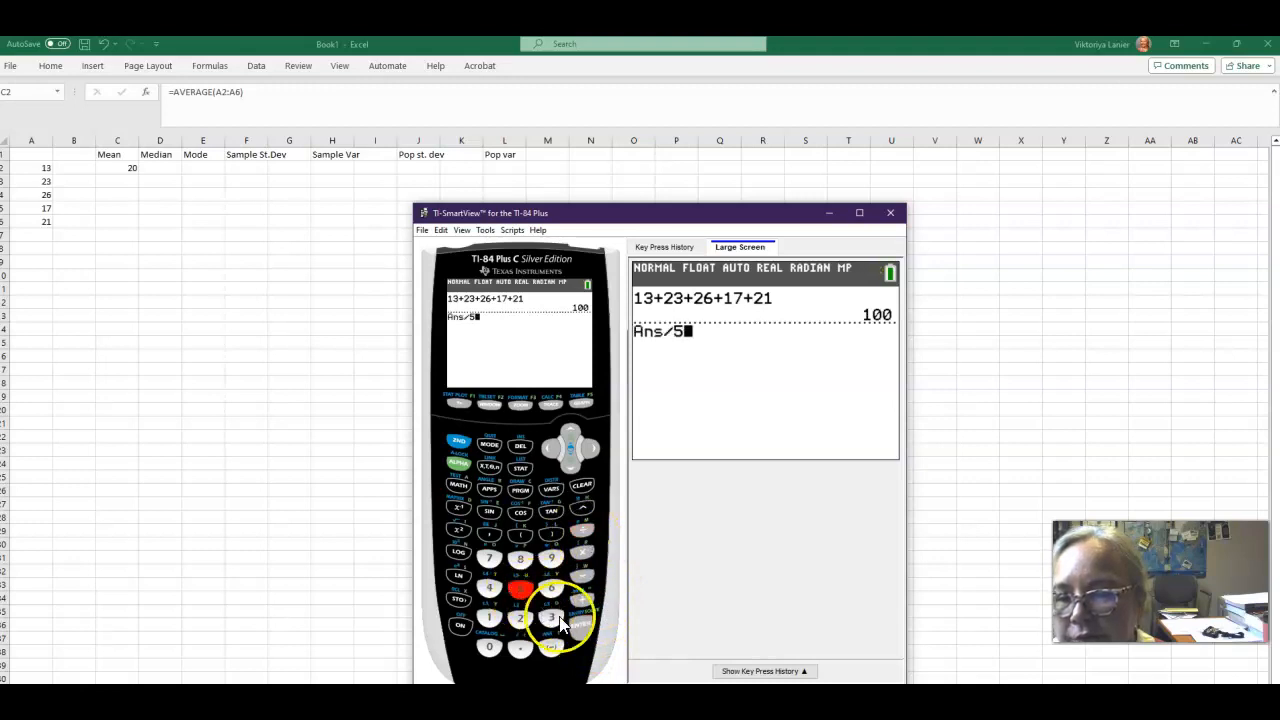
{"action": "left_click", "coordinate": [582, 630]}
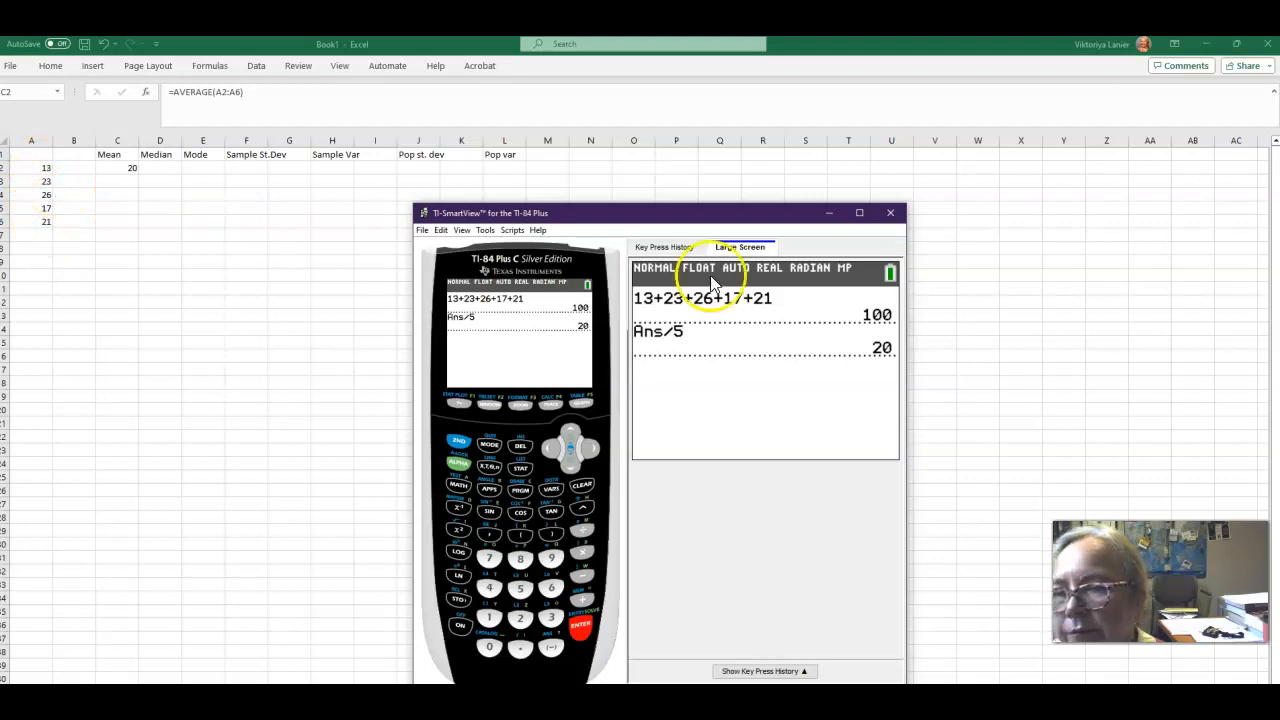
{"action": "left_click", "coordinate": [828, 212]}
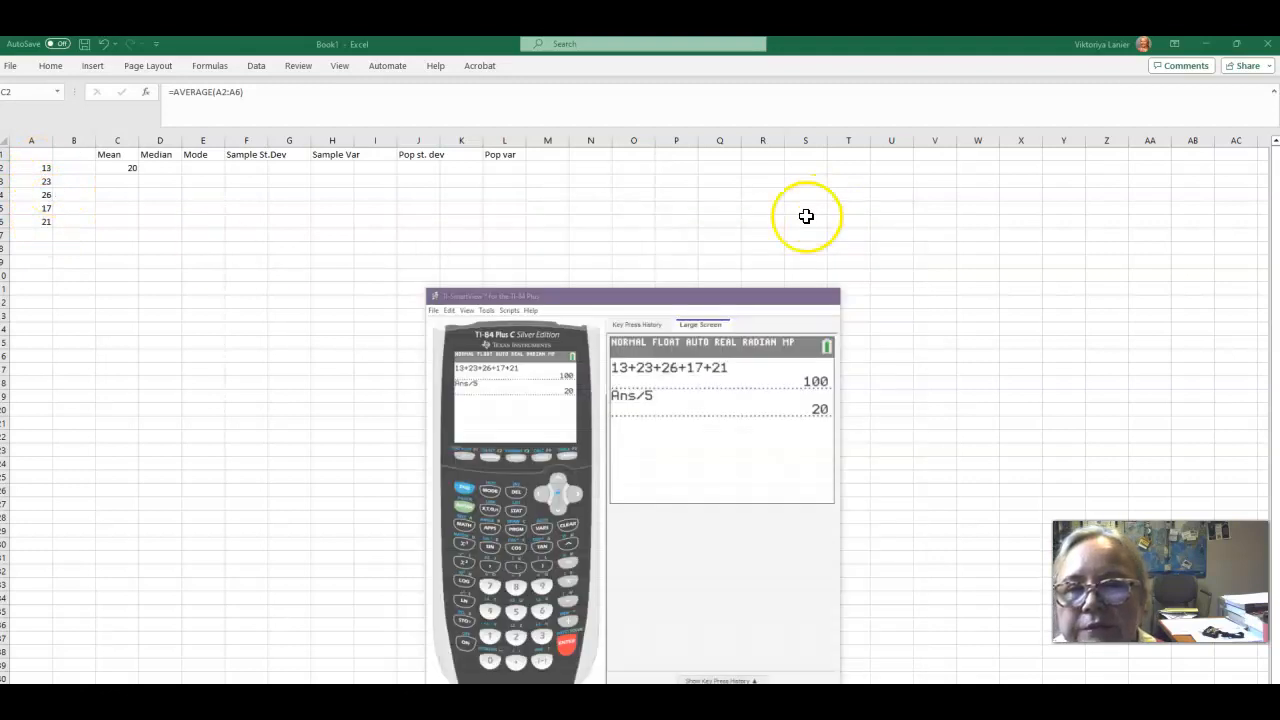
Start a MEDIAN function in D4 by searching for MEDIAN in Insert Function.
{"action": "left_click", "coordinate": [170, 168]}
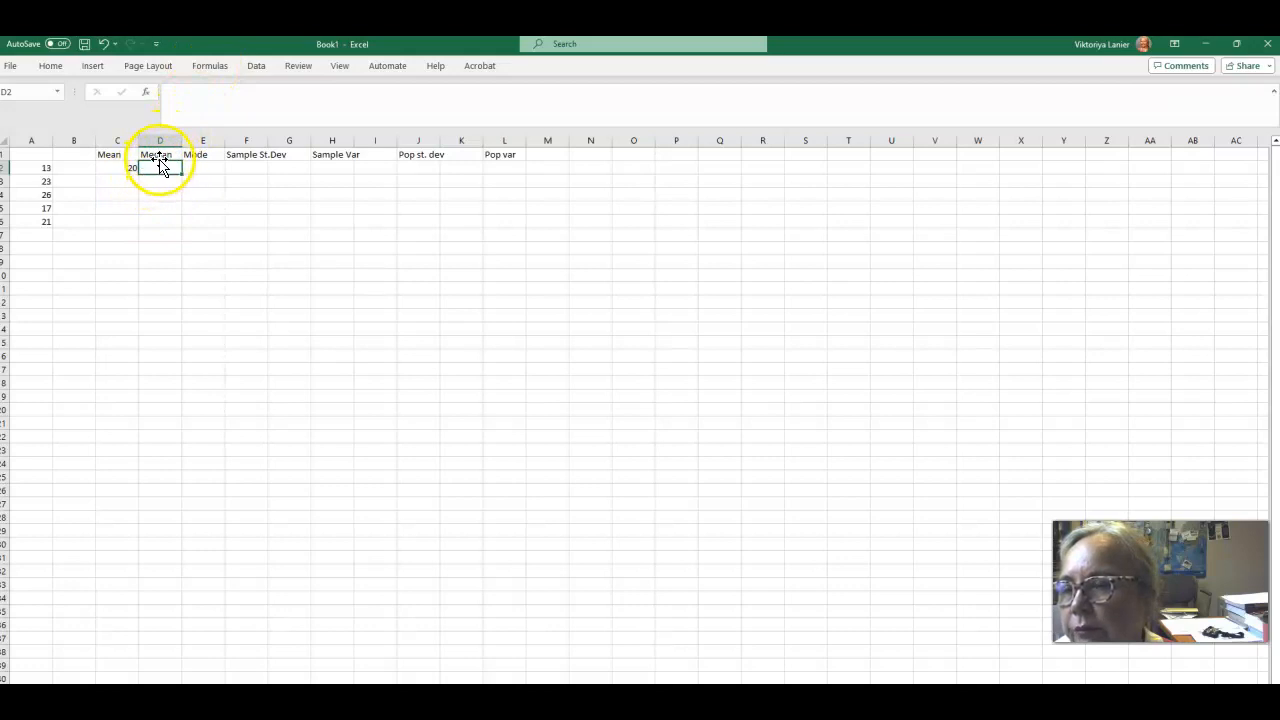
{"action": "left_click", "coordinate": [156, 199]}
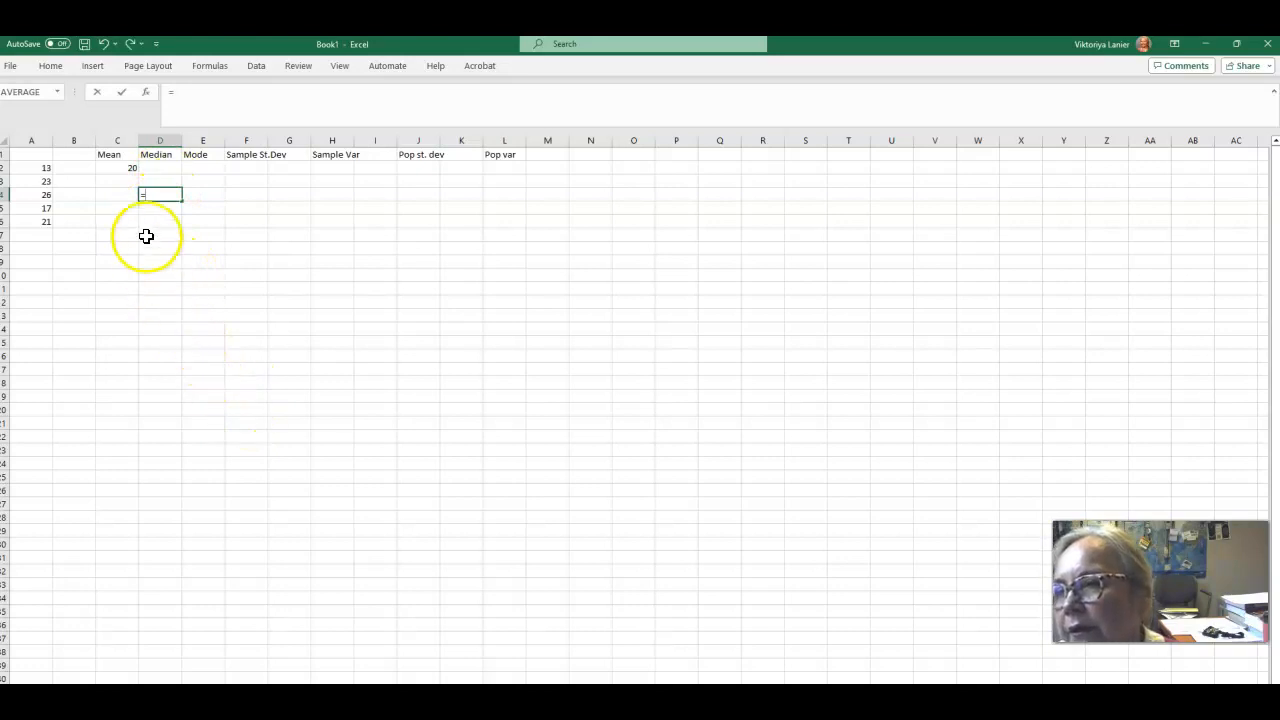
{"action": "left_click", "coordinate": [222, 68]}
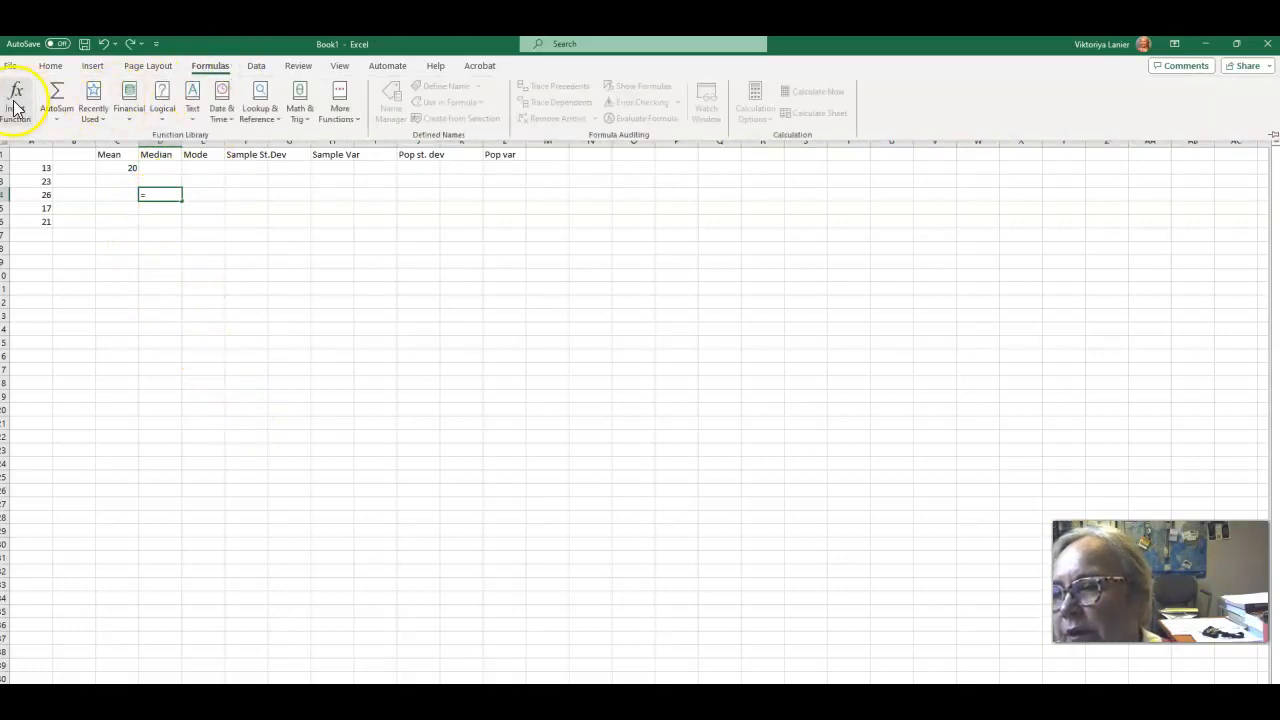
{"action": "left_click", "coordinate": [14, 98]}
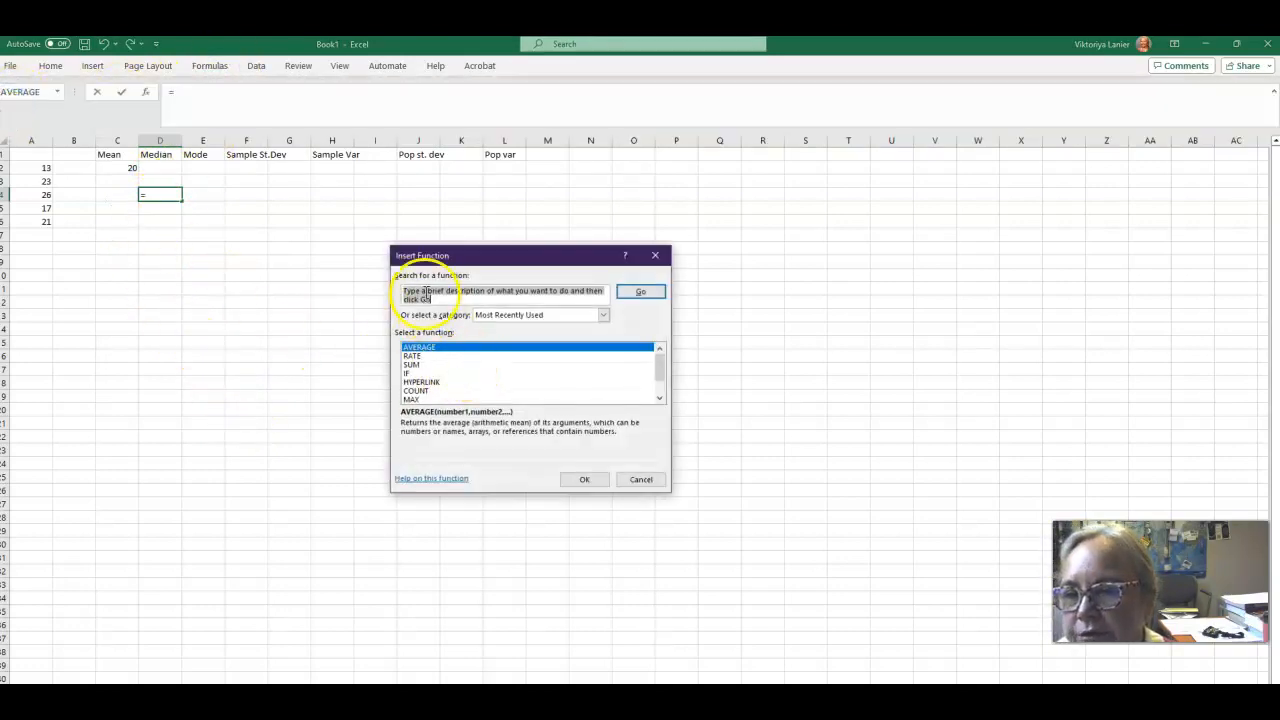
{"action": "left_click", "coordinate": [413, 299]}
{"action": "left_click_drag", "start_coordinate": [413, 299], "coordinate": [403, 291]}
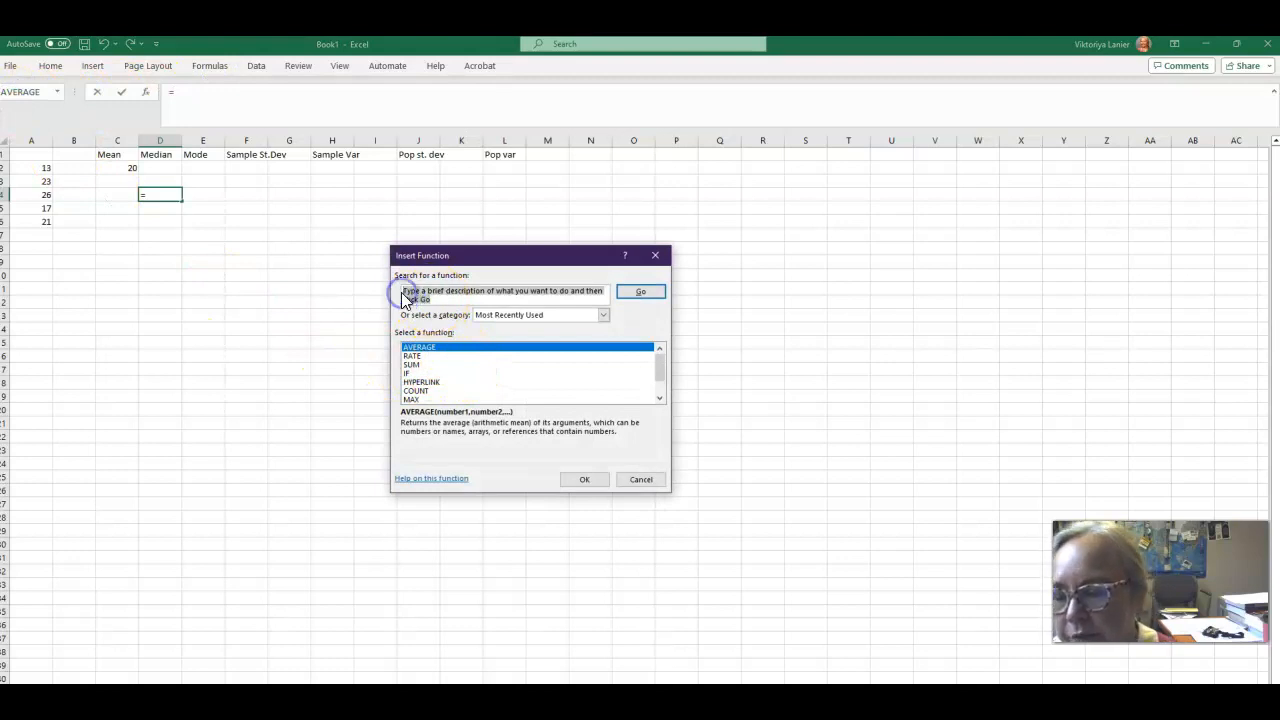
{"action": "type", "text": "MEDIAN"}
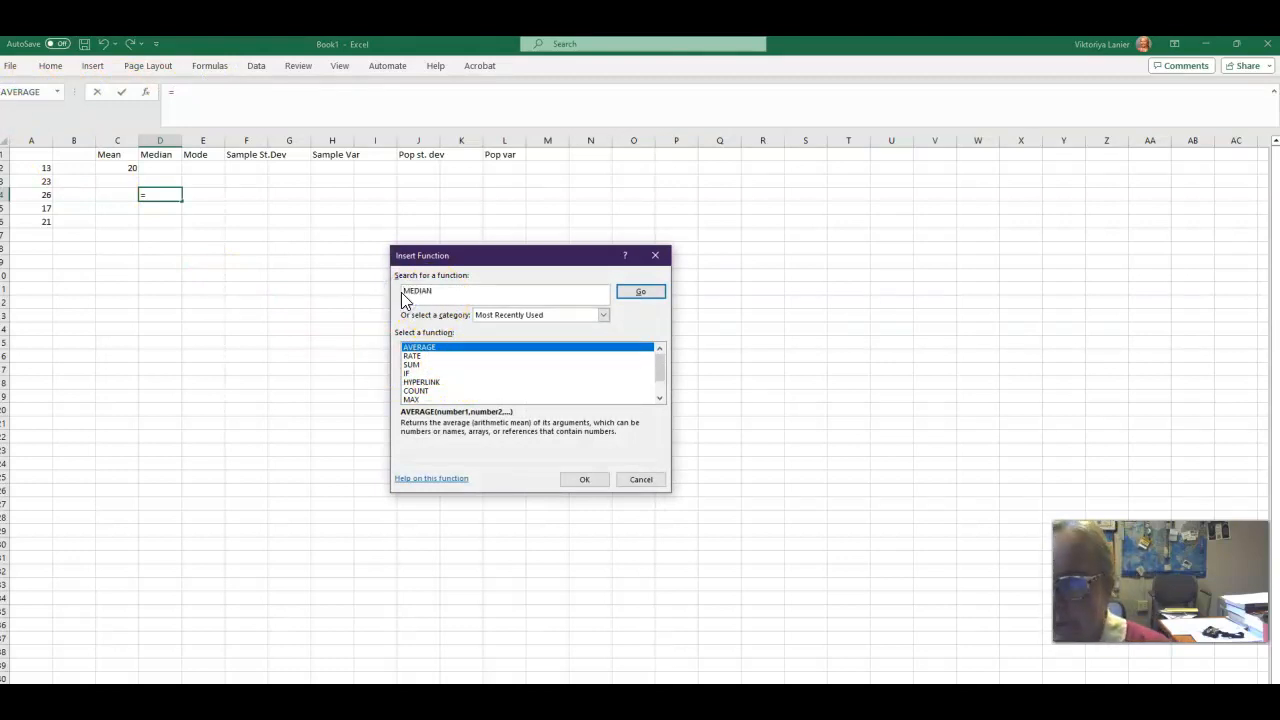
{"action": "key", "text": "Return"}
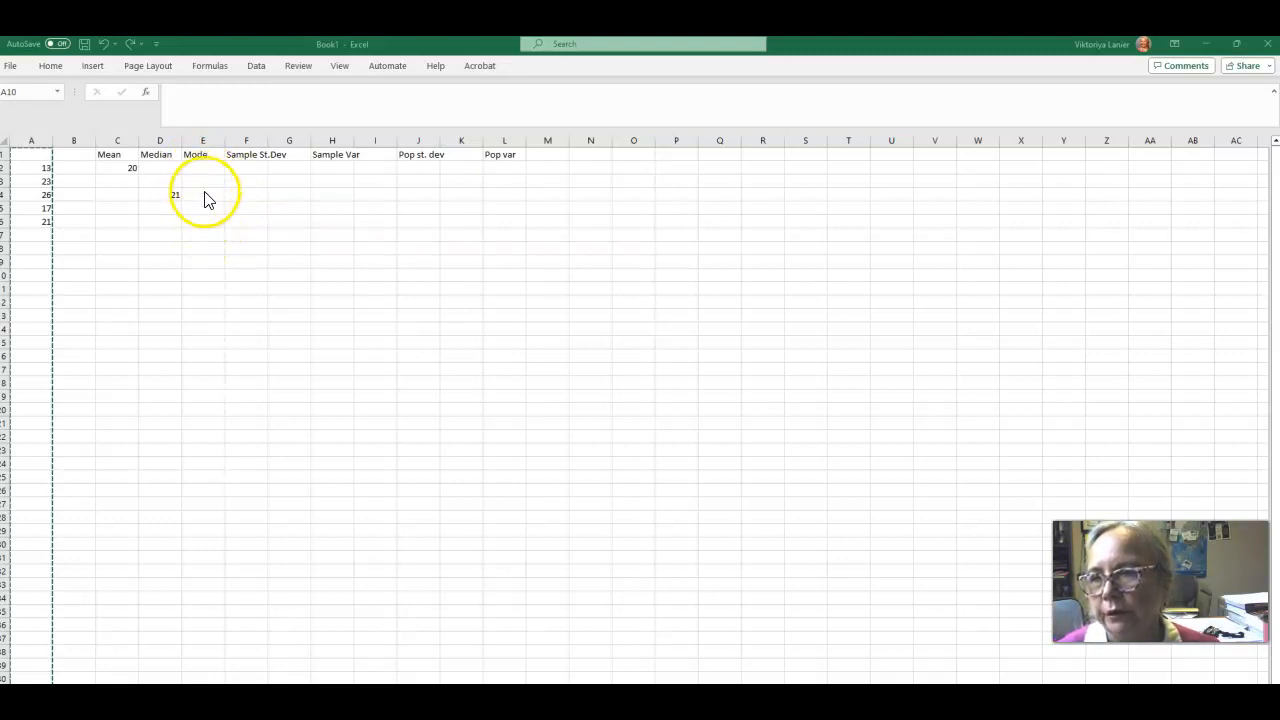
Begin a formula in E2 and choose the MODE function through Insert Function by searching for mode.
{"action": "left_click", "coordinate": [201, 181]}
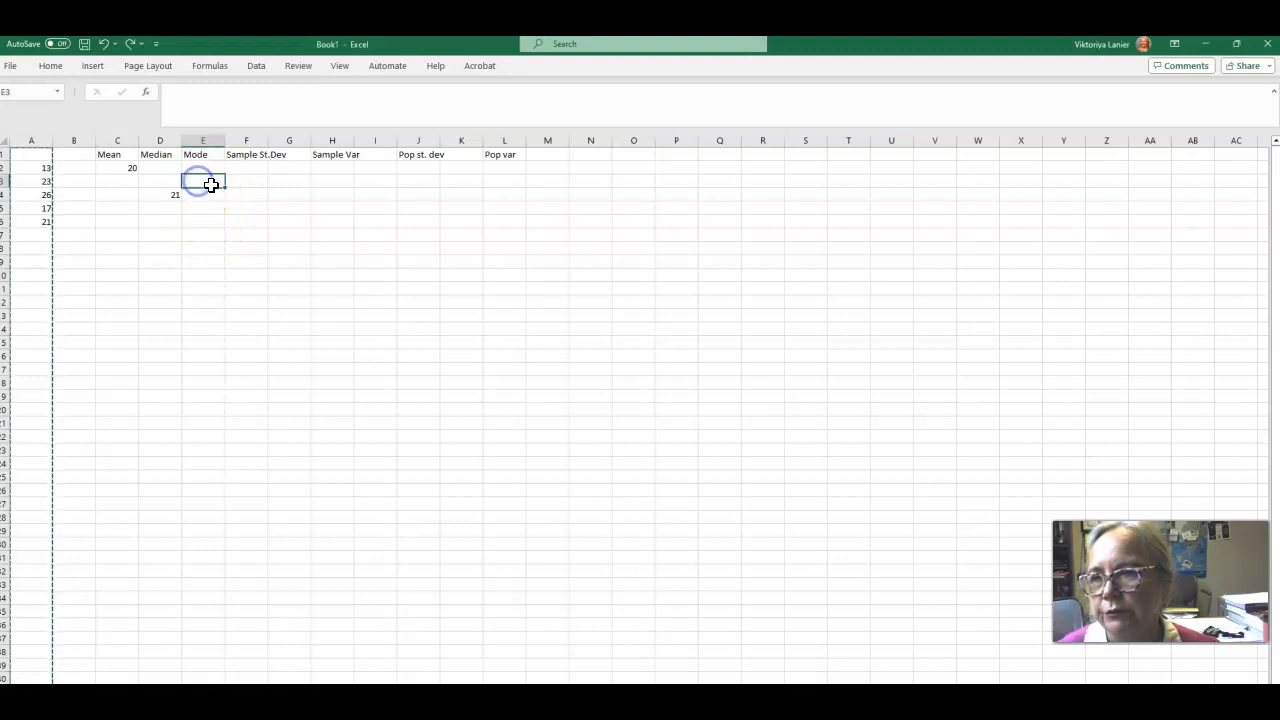
{"action": "left_click", "coordinate": [201, 168]}
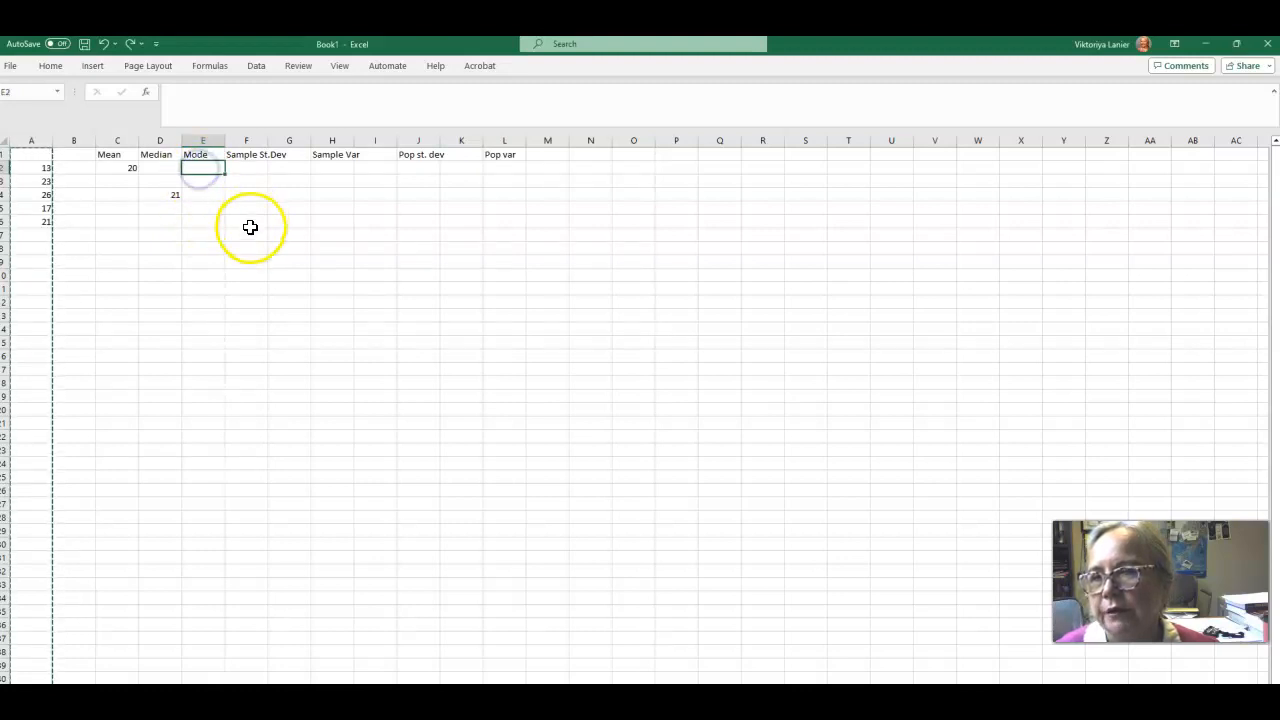
{"action": "type", "text": "="}
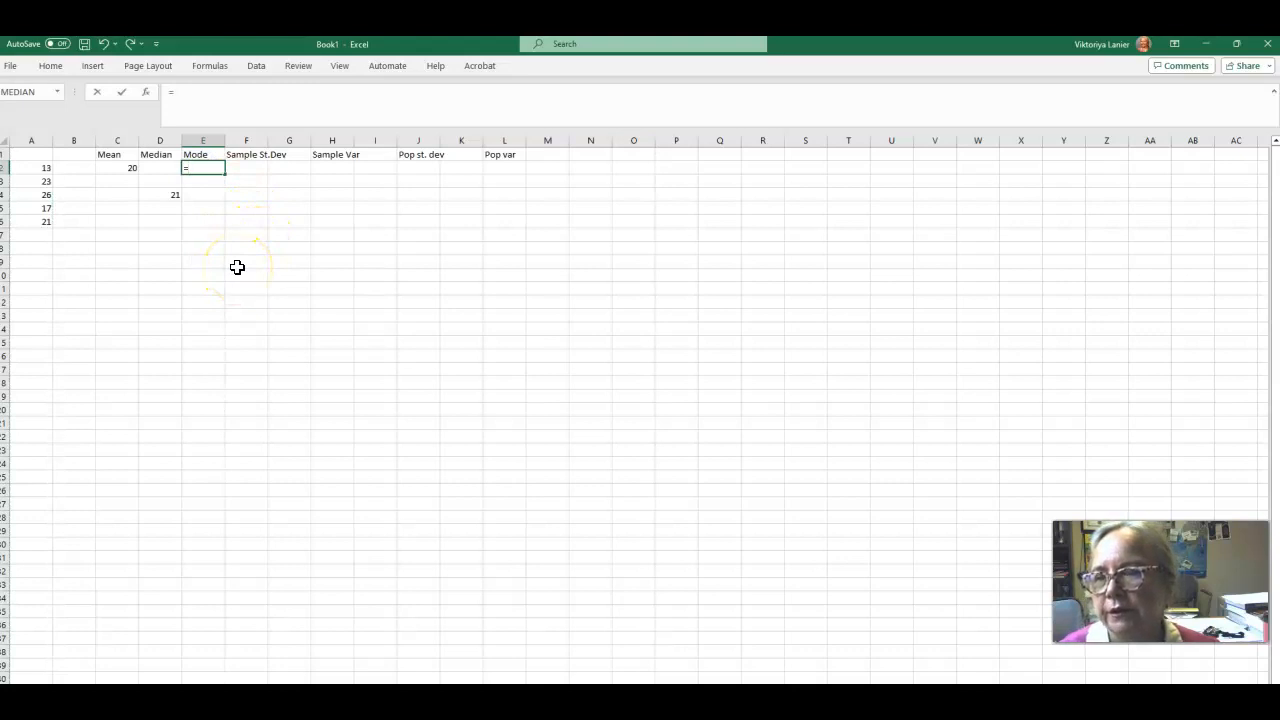
{"action": "left_click", "coordinate": [205, 67]}
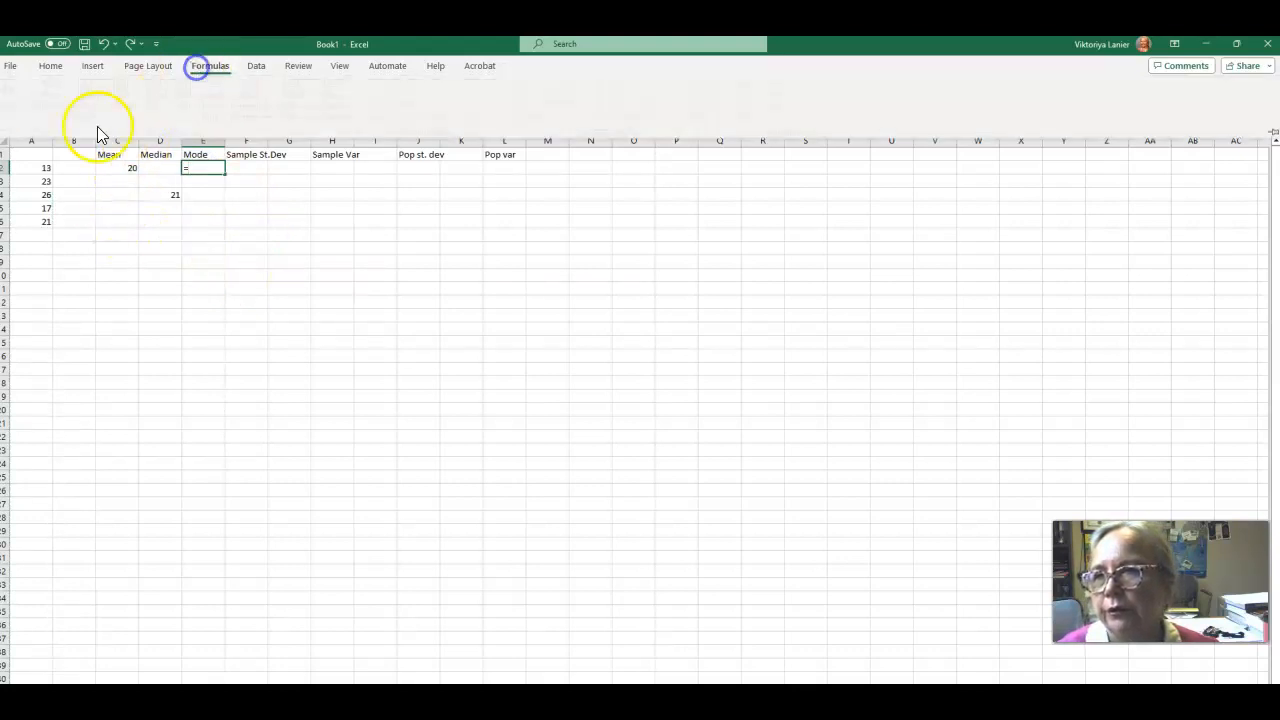
{"action": "left_click", "coordinate": [14, 104]}
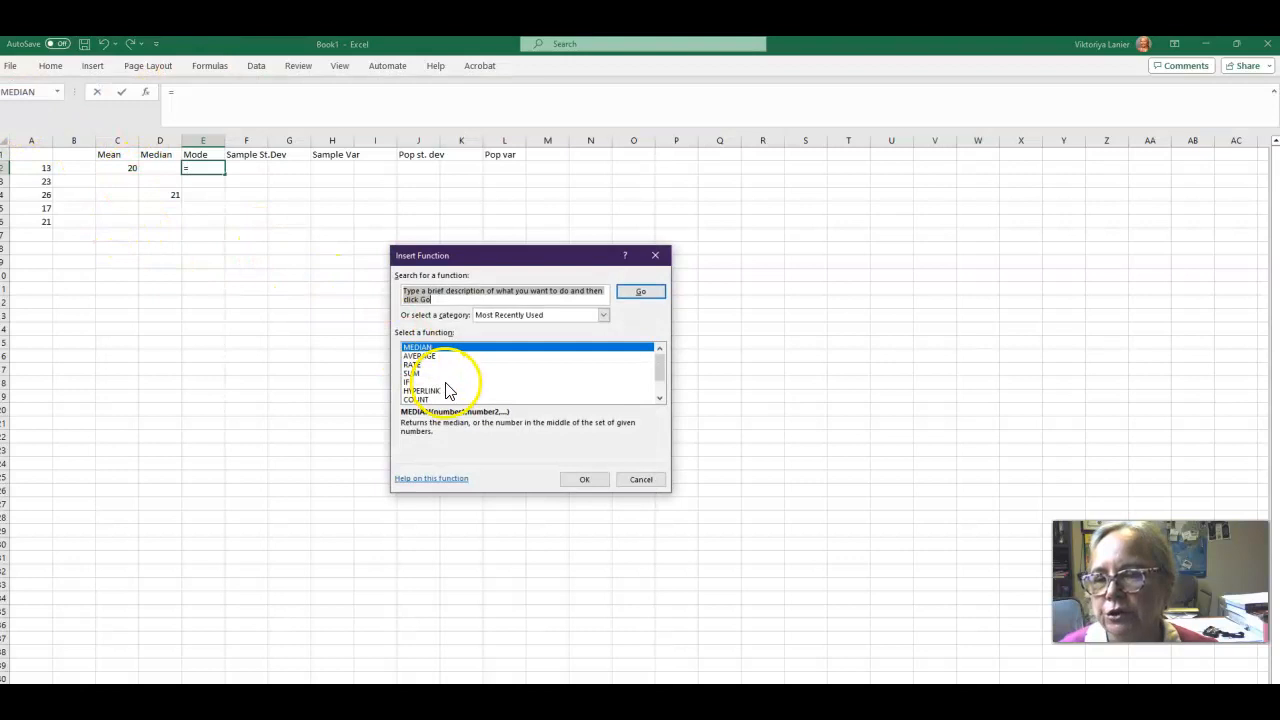
{"action": "left_click", "coordinate": [405, 292]}
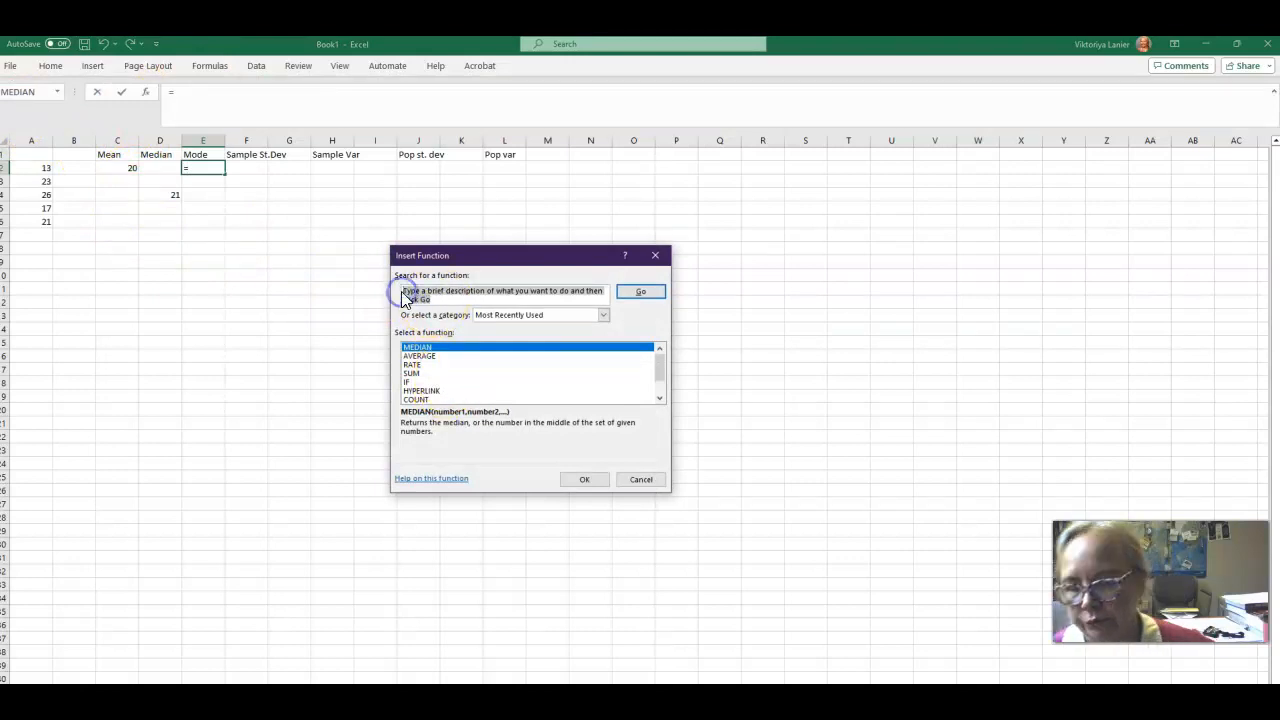
{"action": "type", "text": "mode"}
{"action": "key", "text": "Return"}
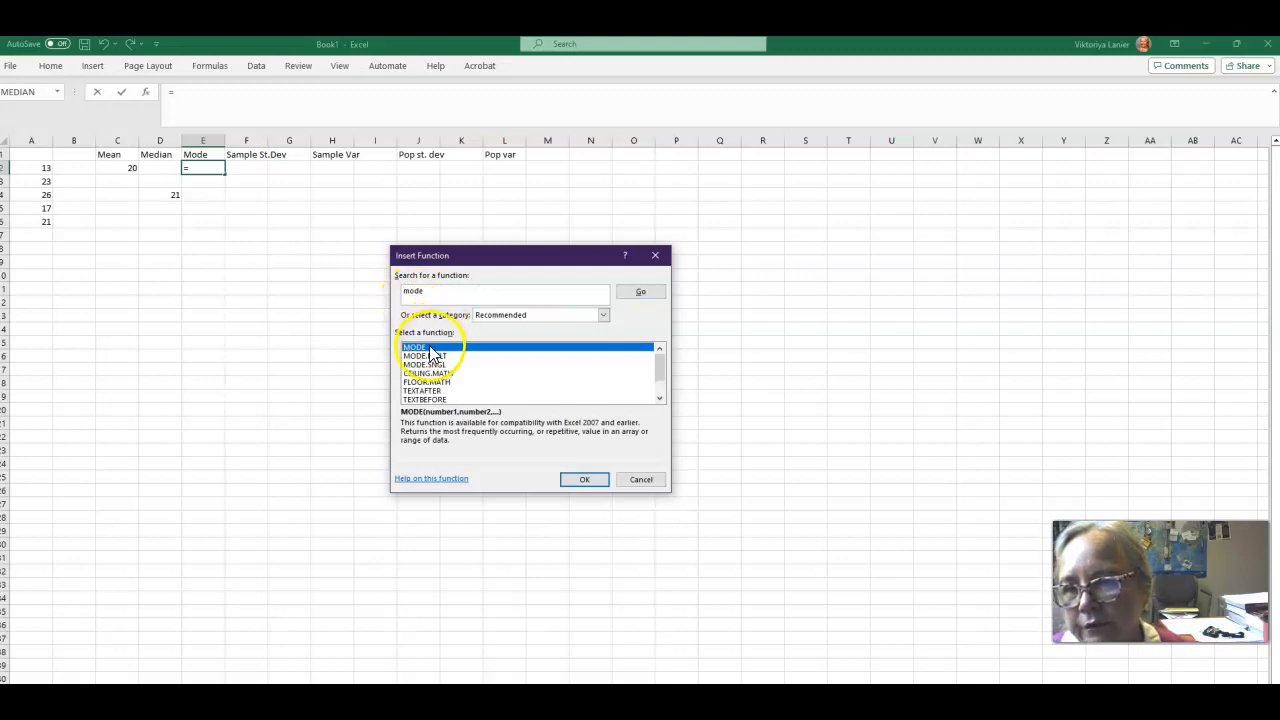
{"action": "left_click", "coordinate": [587, 481]}
Set the MODE function's Number1 range to A2:A6 and confirm the formula.
{"action": "left_click", "coordinate": [419, 300]}
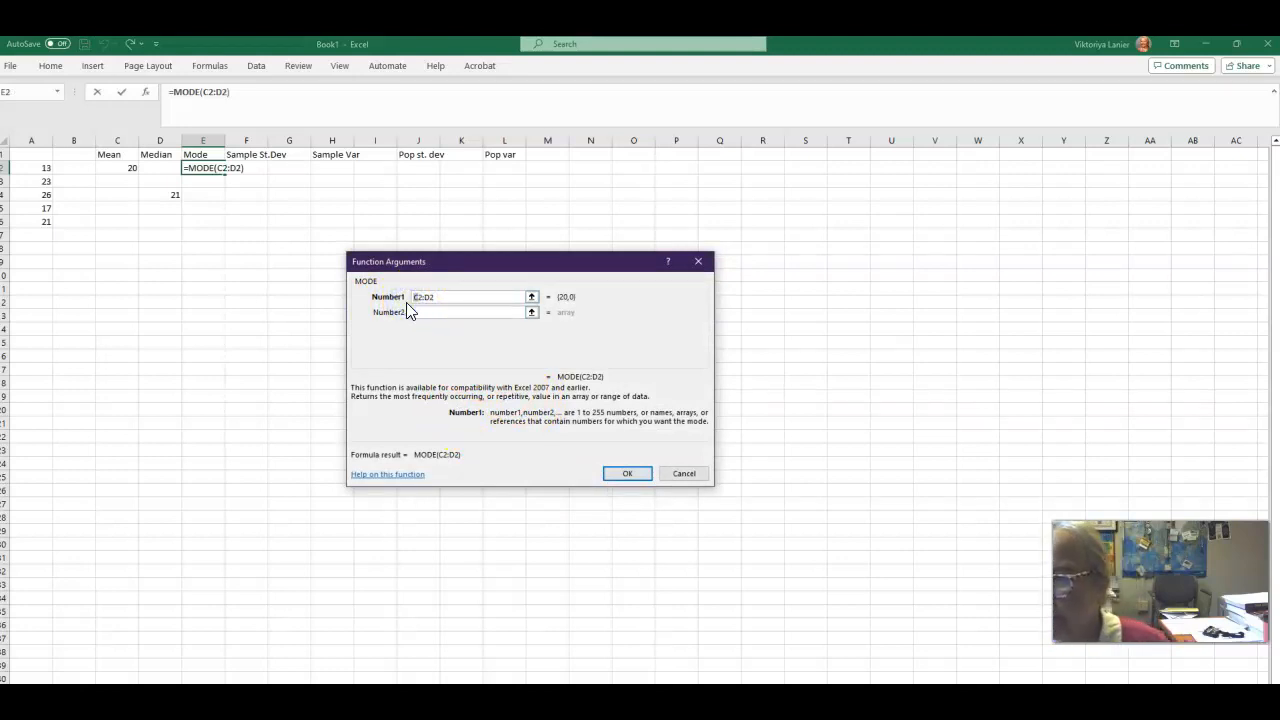
{"action": "key", "text": "Delete"}
{"action": "type", "text": "A"}
{"action": "left_click", "coordinate": [434, 300]}
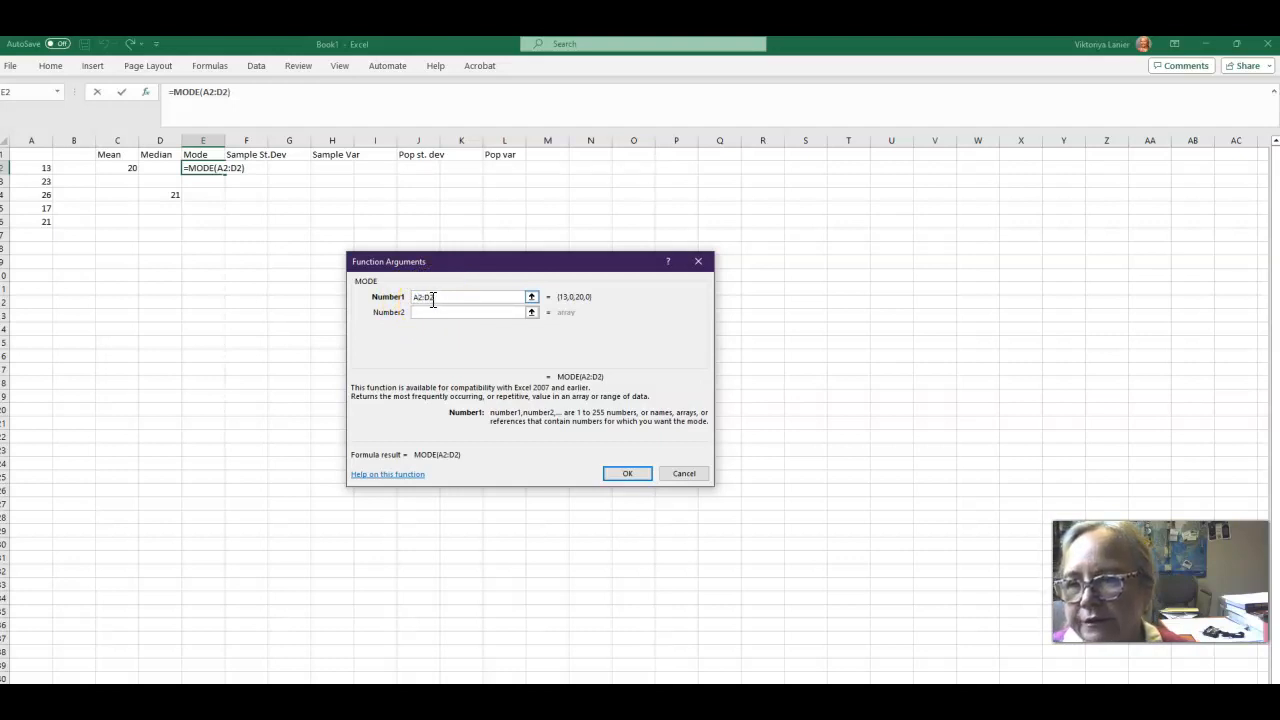
{"action": "type", "text": "A6"}
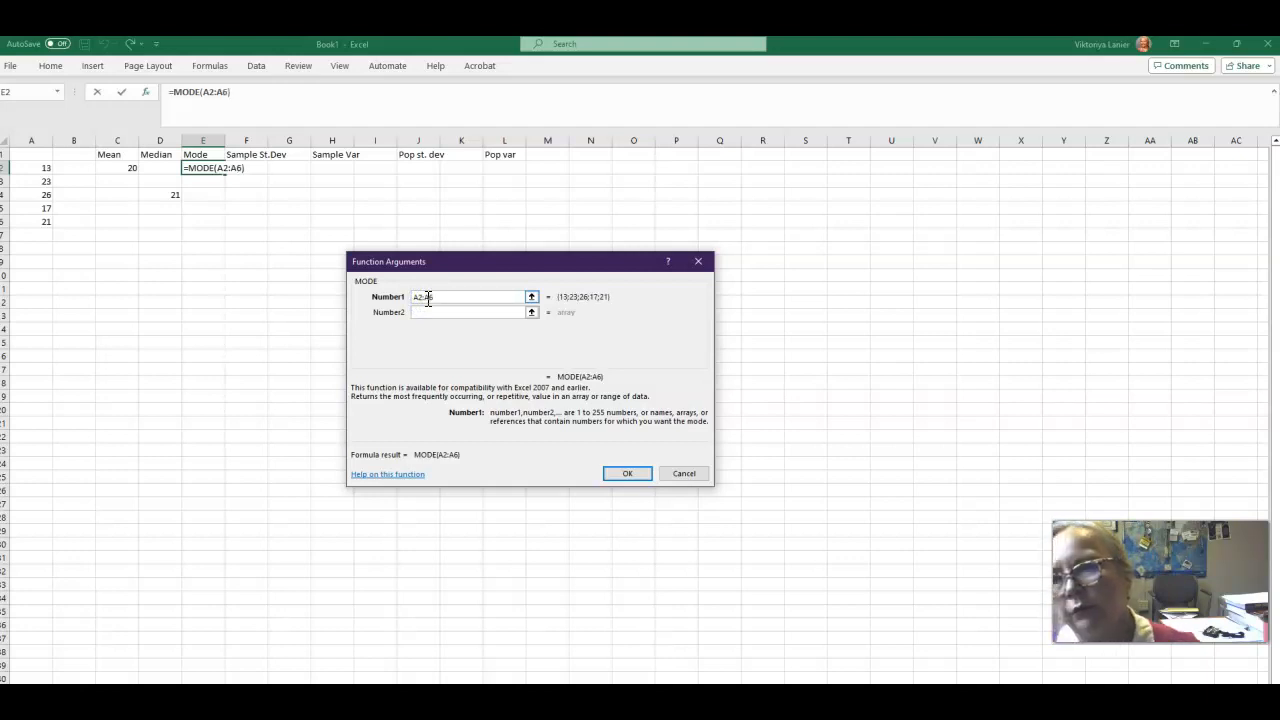
{"action": "left_click", "coordinate": [627, 473]}
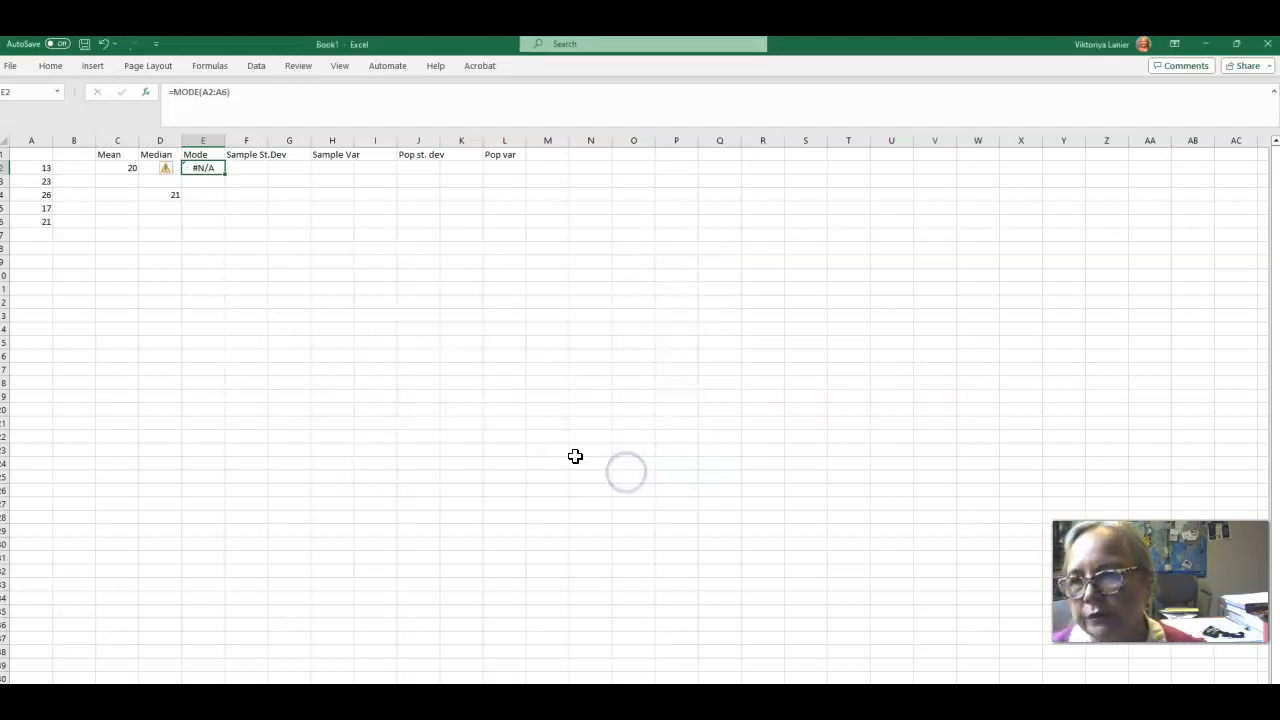
Try to fix the MODE formula in E2 by re-entering its range separator in the formula bar.
{"action": "left_click", "coordinate": [35, 170]}
{"action": "left_click", "coordinate": [201, 168]}
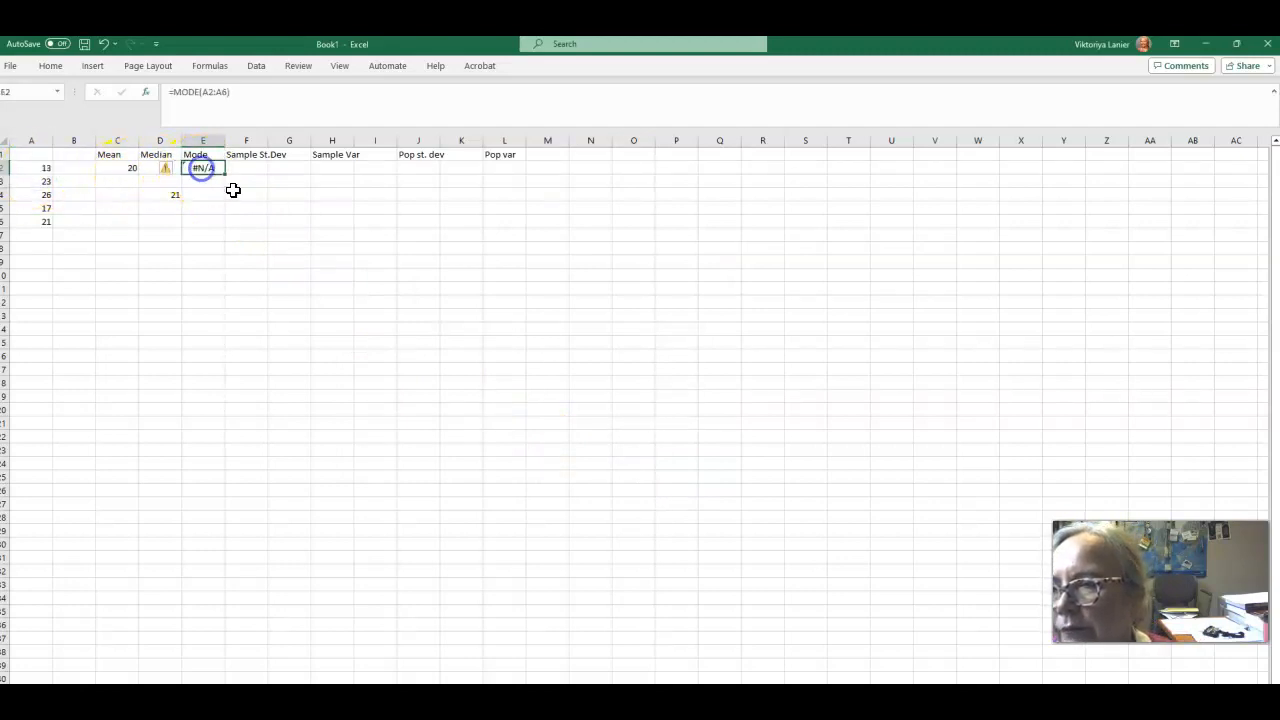
{"action": "left_click", "coordinate": [210, 92]}
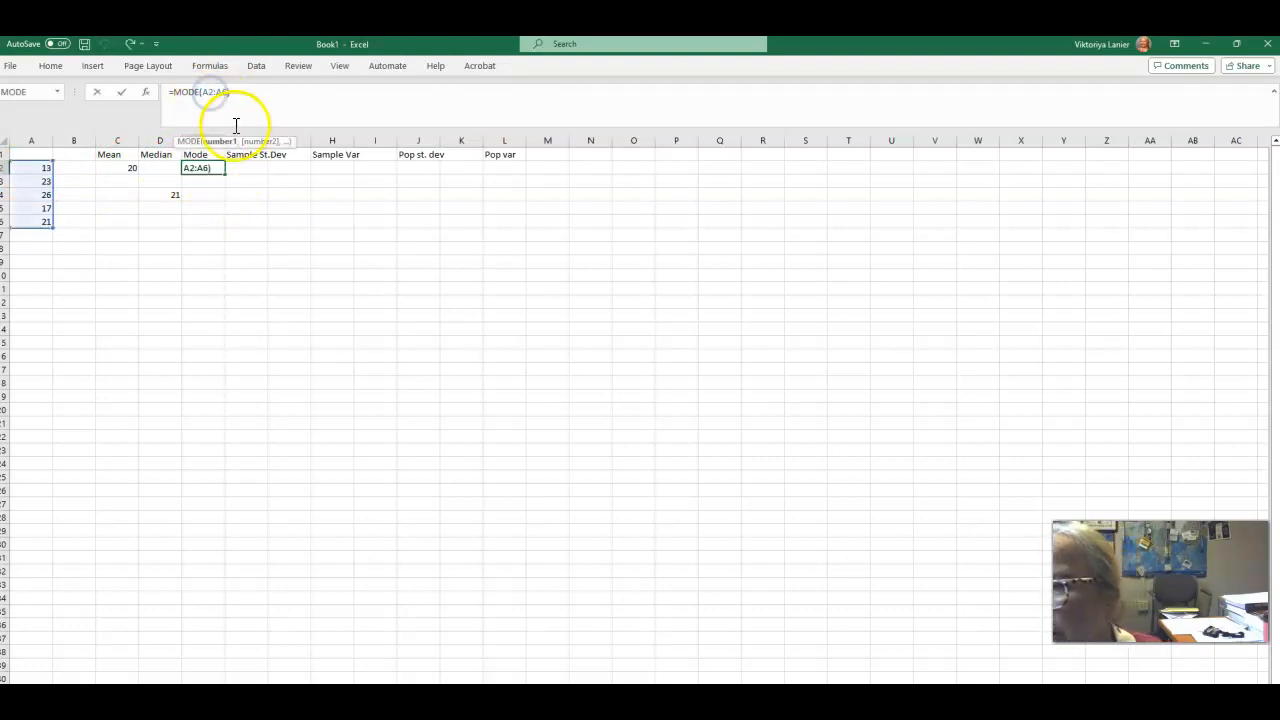
{"action": "left_click", "coordinate": [215, 90]}
{"action": "key", "text": "BackSpace"}
{"action": "type", "text": ":"}
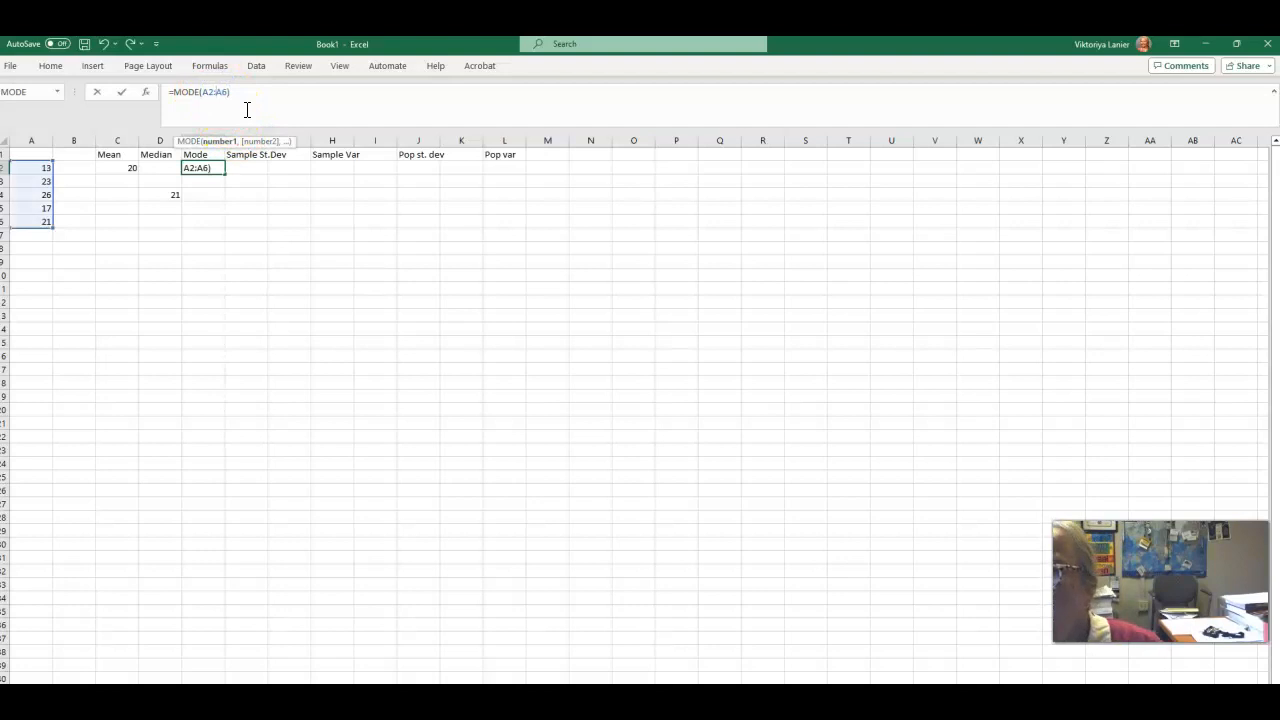
{"action": "left_click", "coordinate": [256, 97]}
{"action": "key", "text": "Return"}
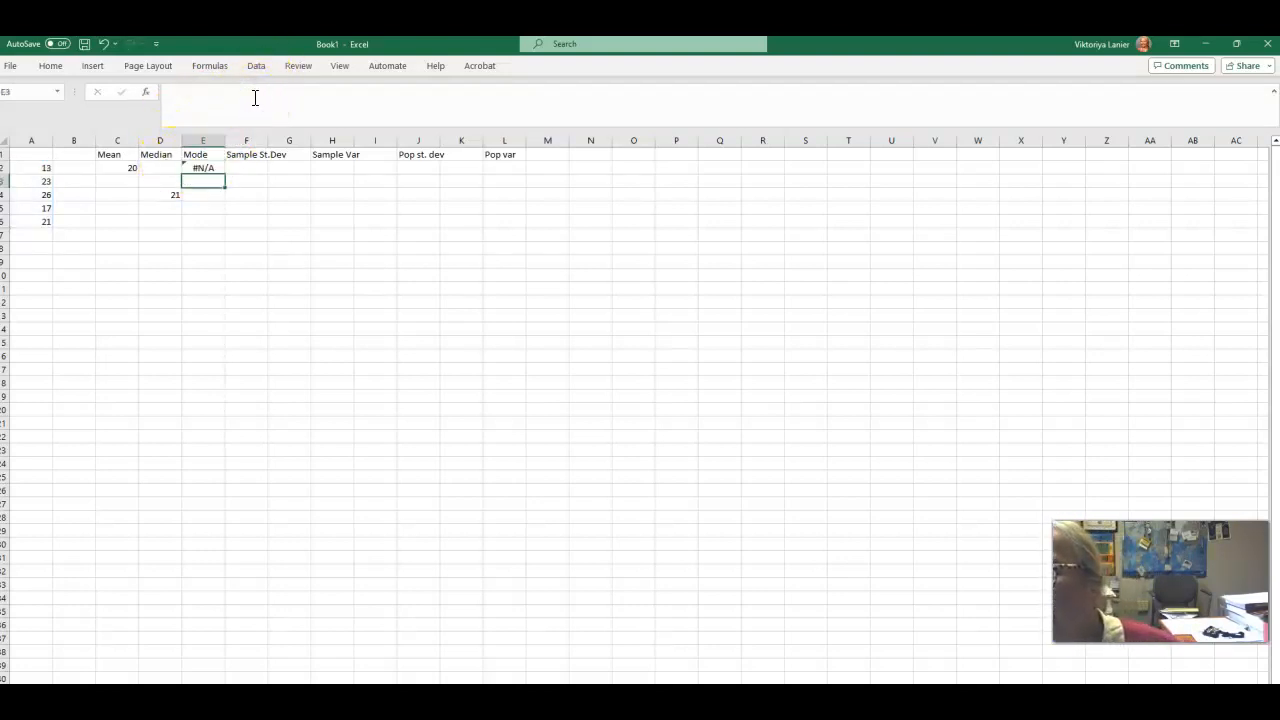
{"action": "left_click", "coordinate": [215, 170]}
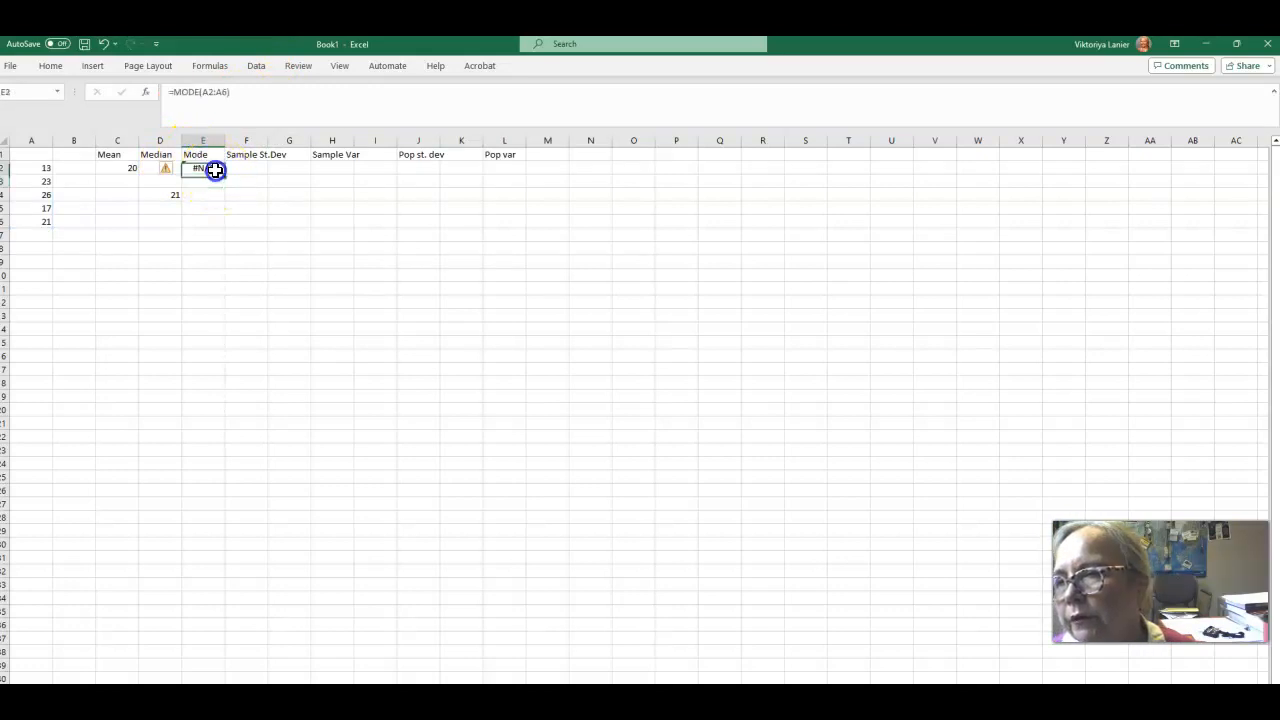
Set the MEDIAN function's Number1 range in D4 to A2:A6 and confirm.
{"action": "left_click", "coordinate": [25, 167]}
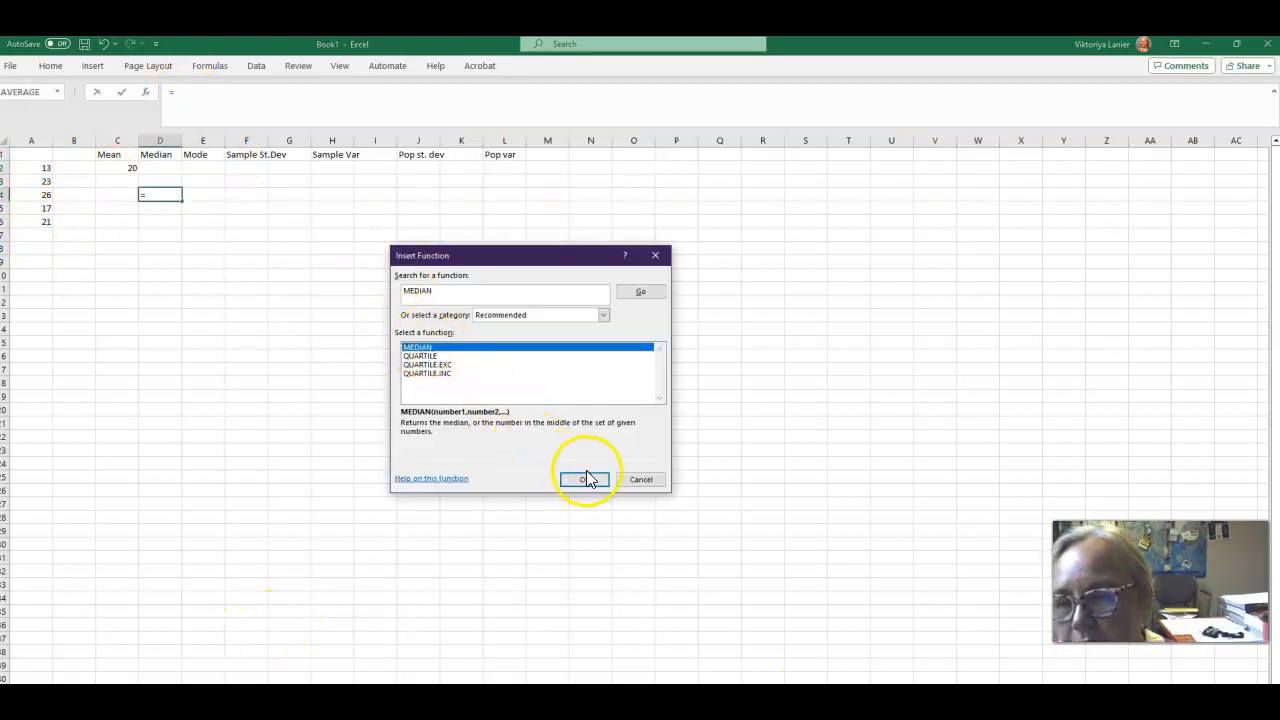
{"action": "left_click", "coordinate": [588, 479]}
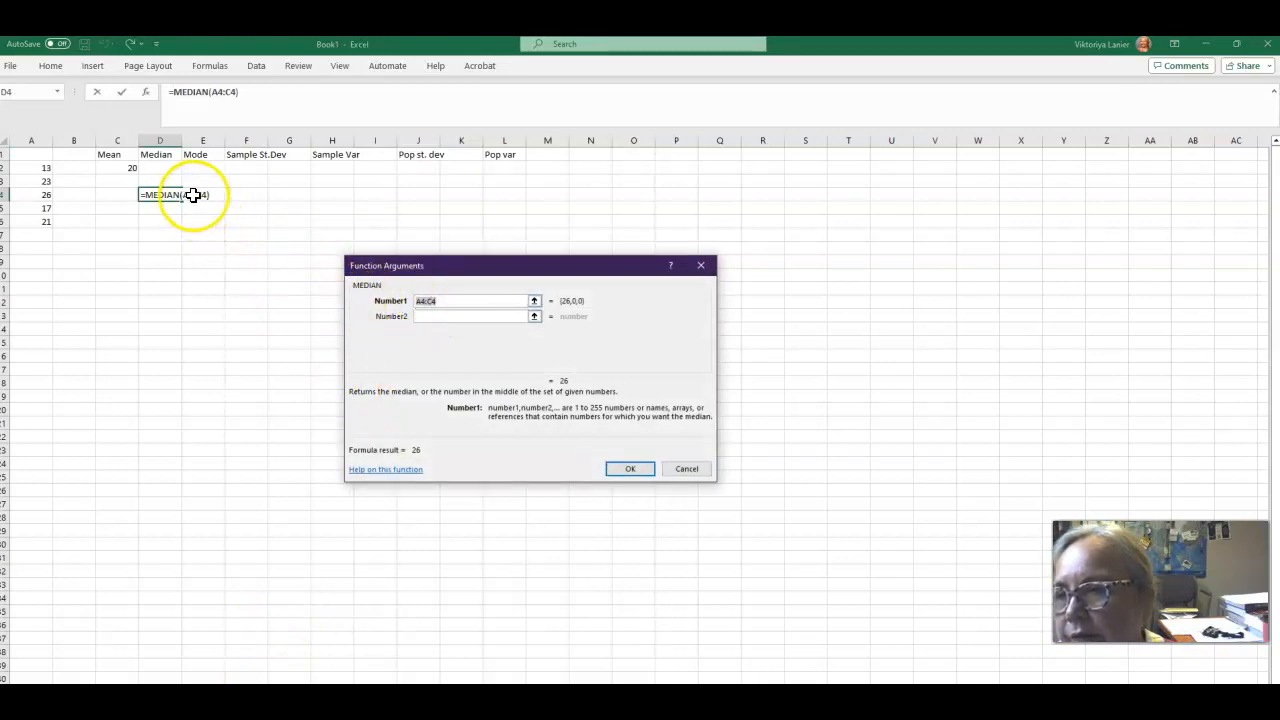
{"action": "left_click", "coordinate": [423, 301]}
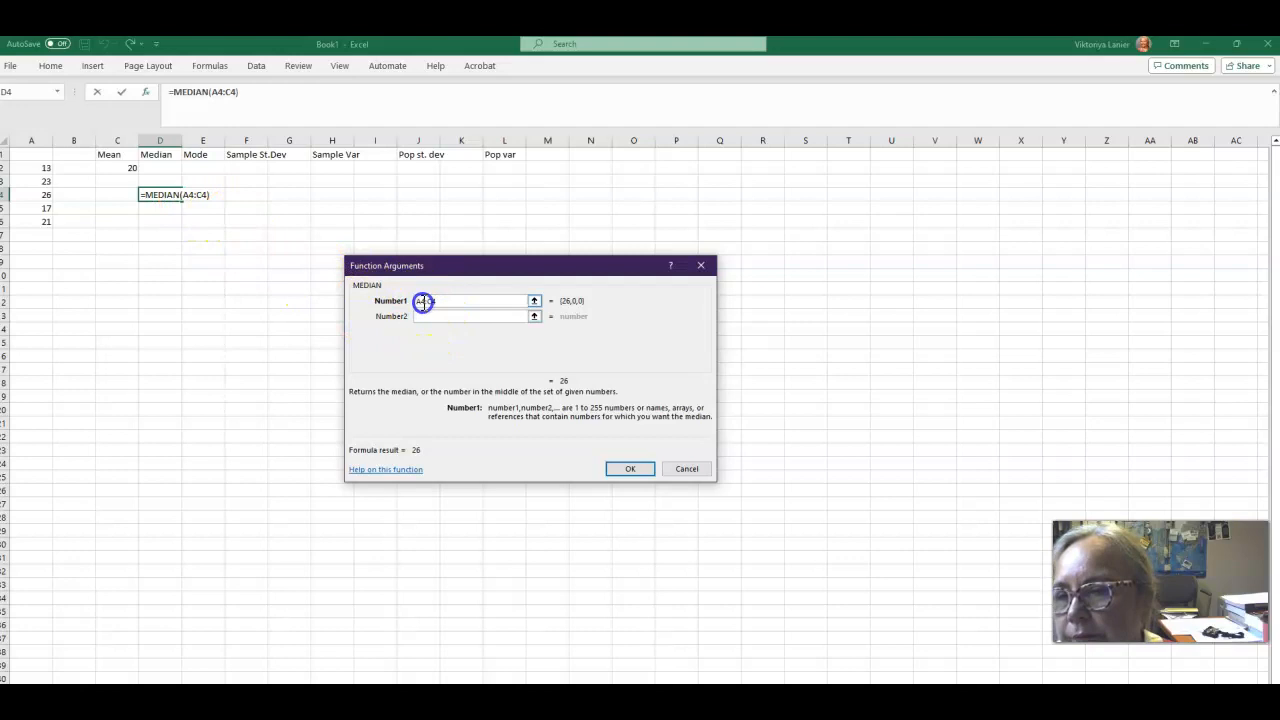
{"action": "key", "text": "BackSpace"}
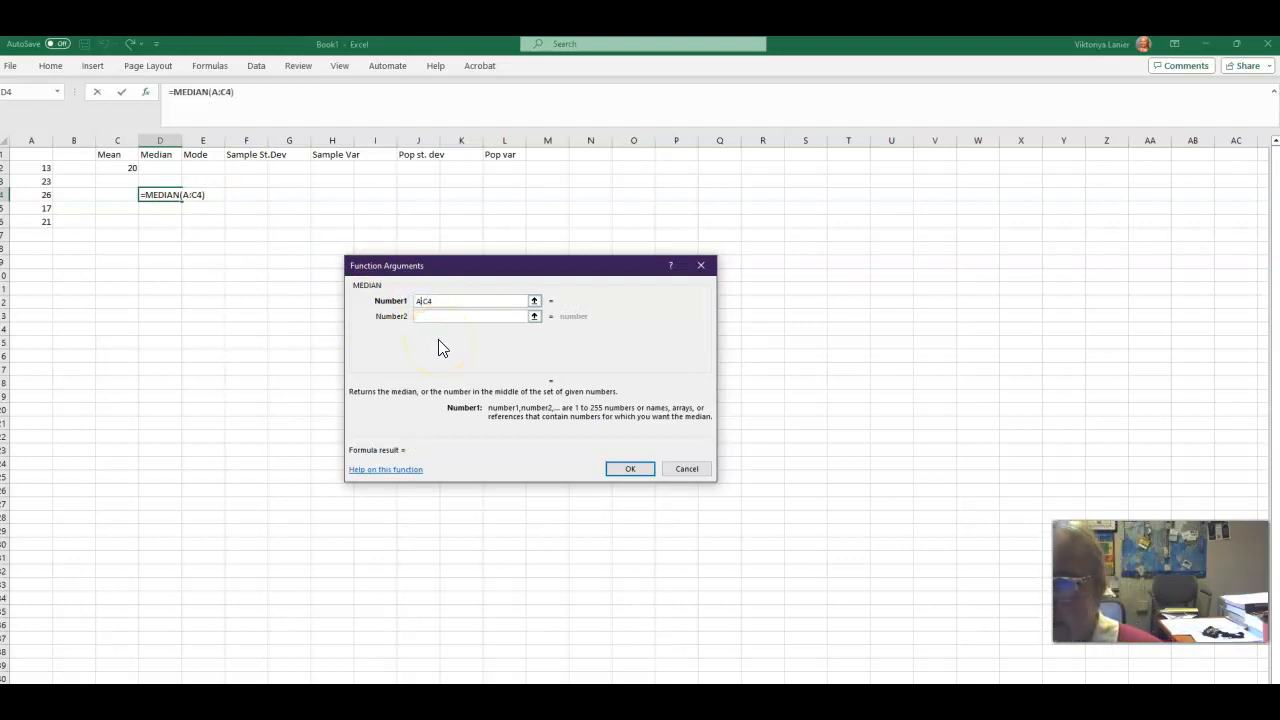
{"action": "type", "text": "2"}
{"action": "left_click", "coordinate": [429, 300]}
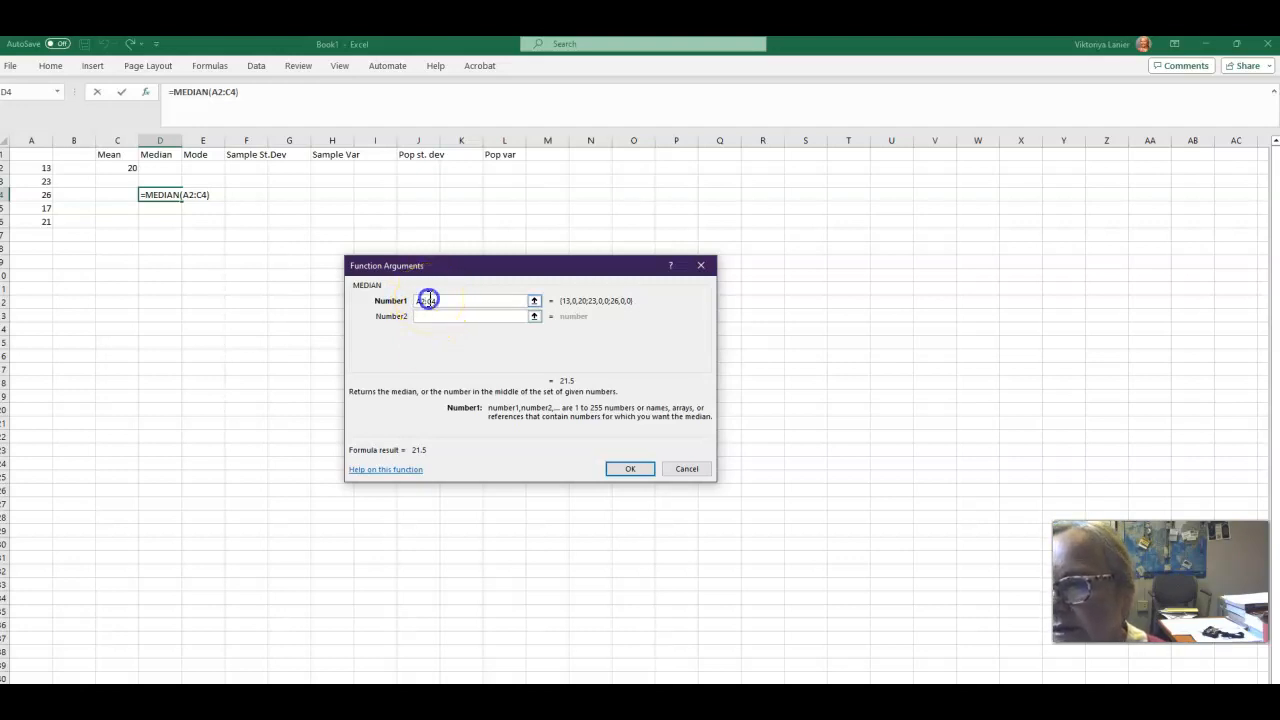
{"action": "left_click_drag", "start_coordinate": [430, 299], "coordinate": [437, 301]}
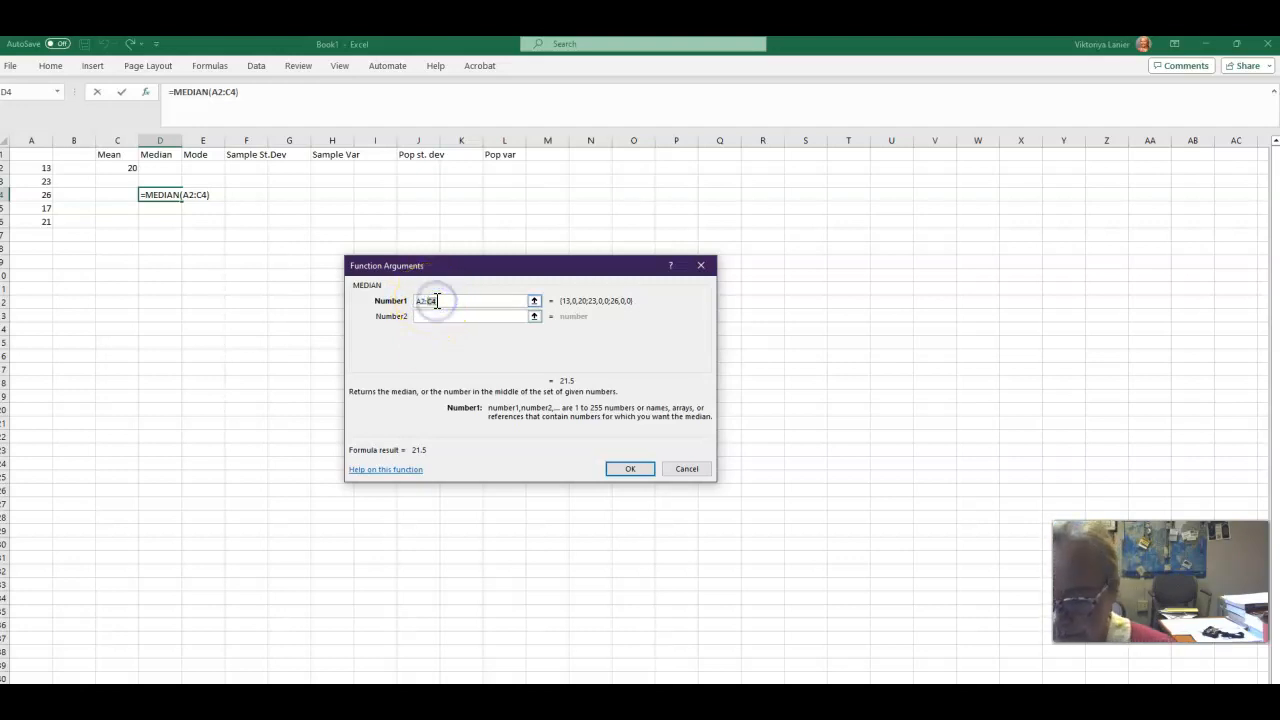
{"action": "type", "text": "A6"}
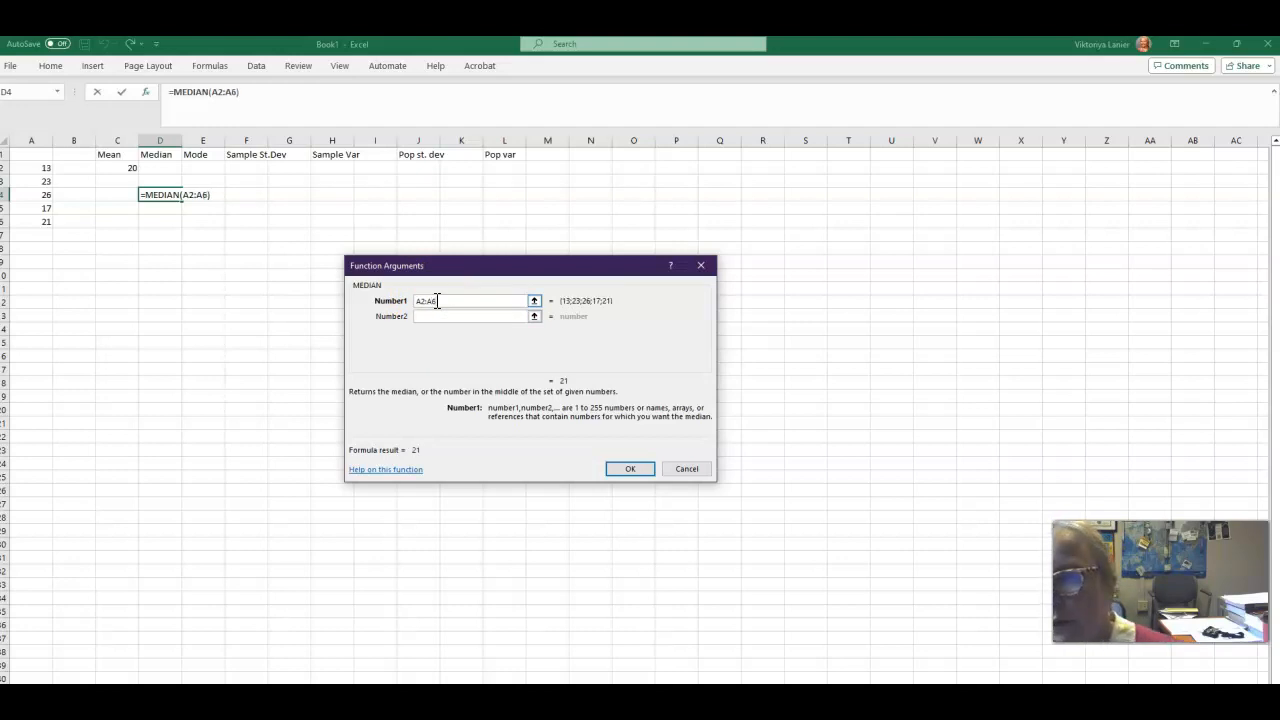
{"action": "left_click", "coordinate": [632, 469]}
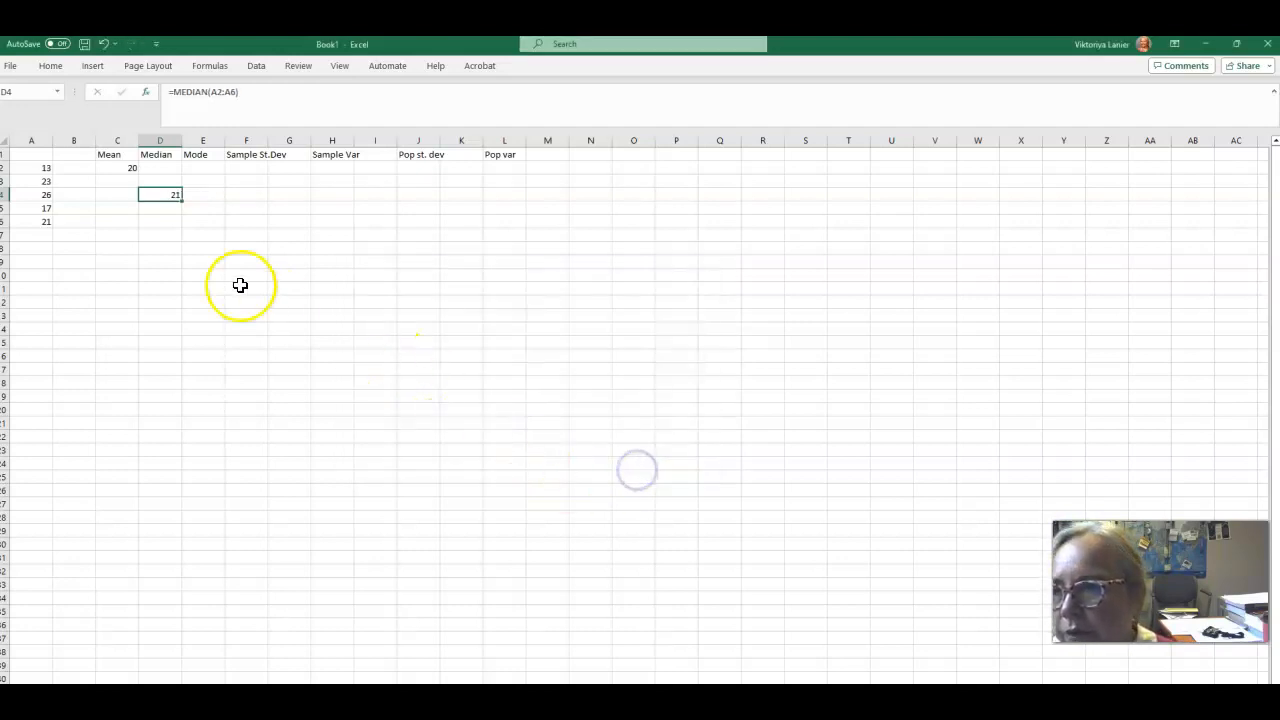